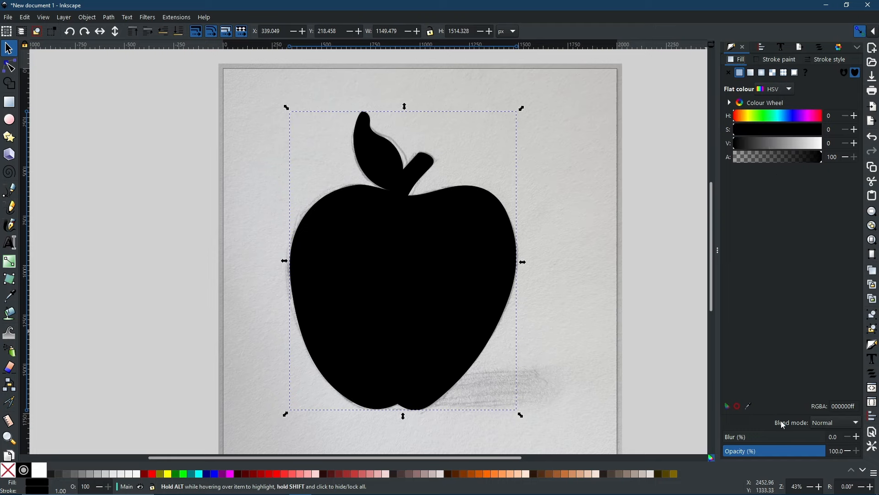
Step: Set the apple silhouette's opacity to 28.3% so the sketch shows through, and remove its stroke
left_click_drag(788, 454, 753, 455)
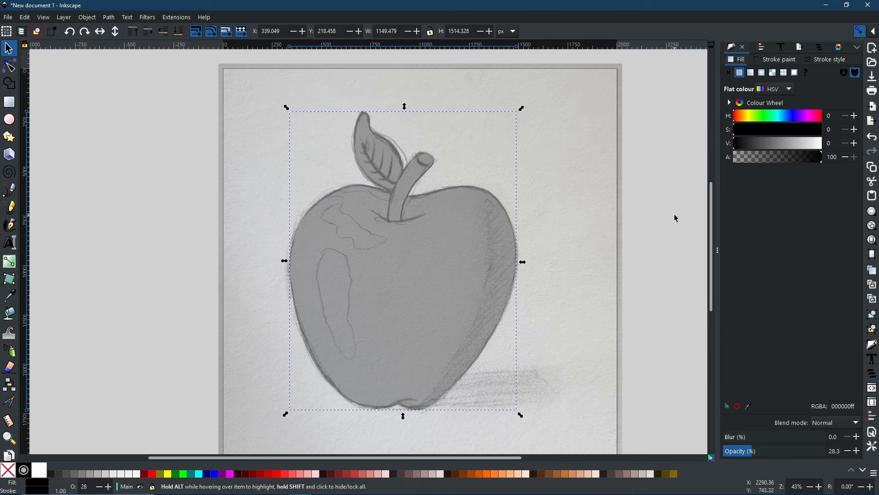
scroll(384, 234, "up", 2)
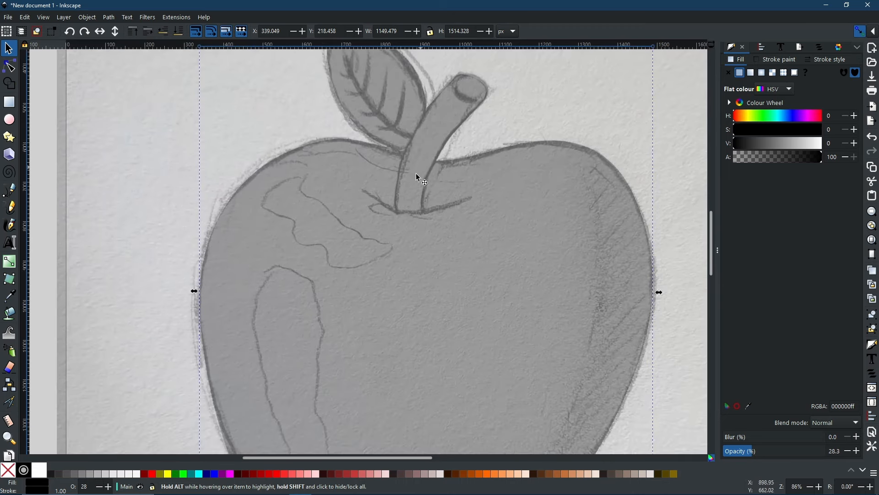
left_click_drag(416, 173, 395, 232)
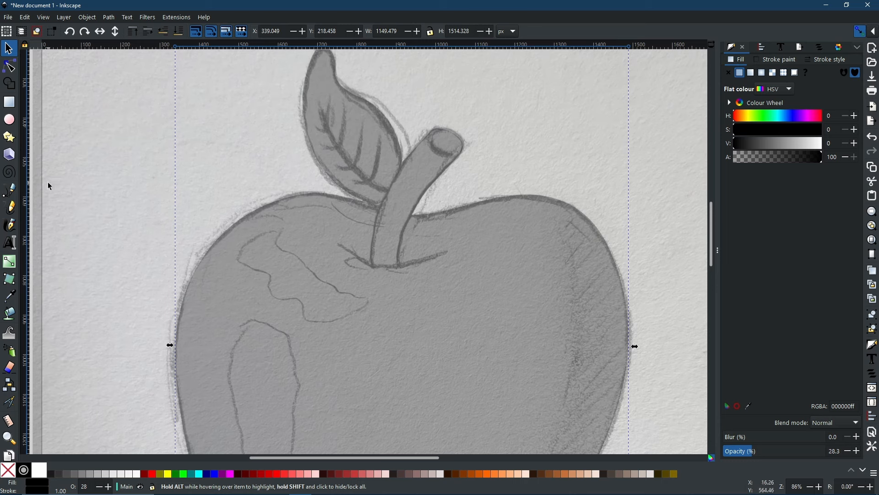
left_click(11, 190)
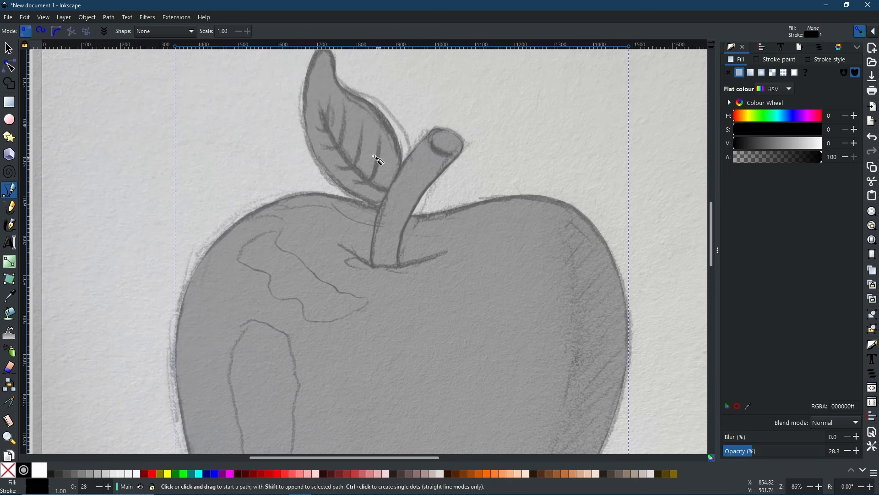
key("s")
scroll(297, 263, "down", 1)
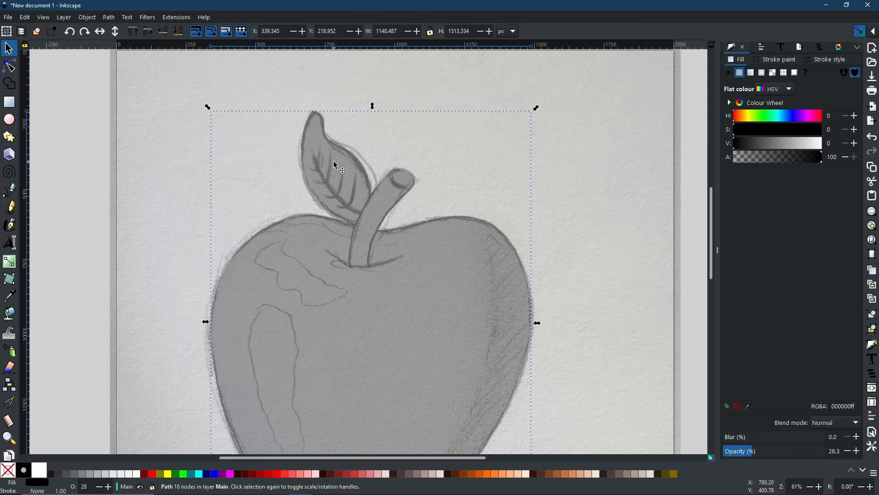
Step: Start a straight-segment Bezier path at the cusp at the leaf's base and run it outside the leaf's left side to above its tip
scroll(344, 217, "up", 4)
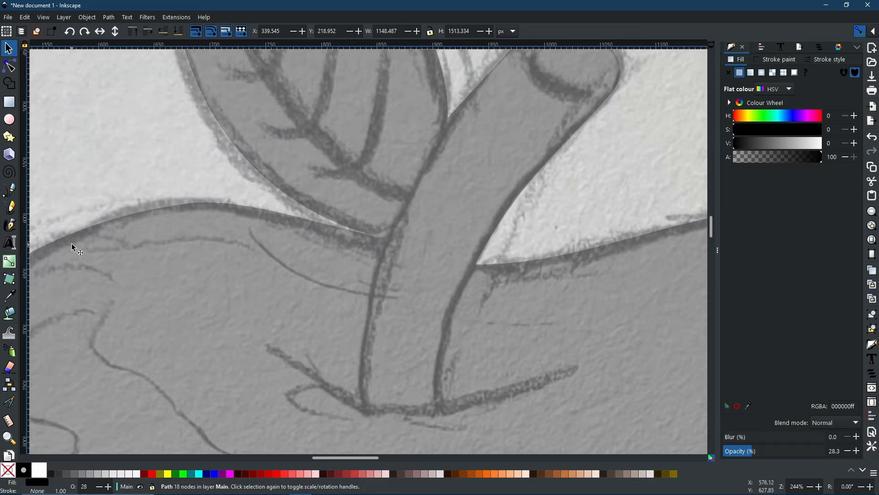
left_click(8, 191)
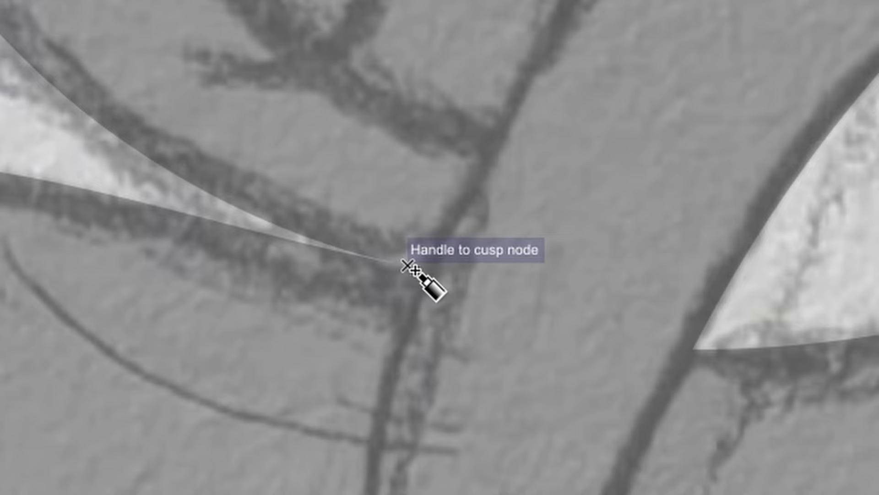
left_click(405, 265)
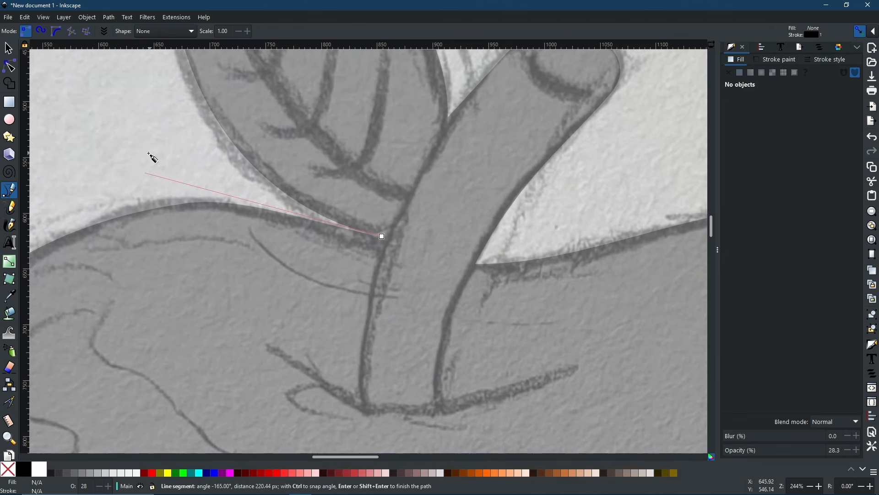
left_click(114, 173)
scroll(161, 108, "up", 10)
left_click(134, 133)
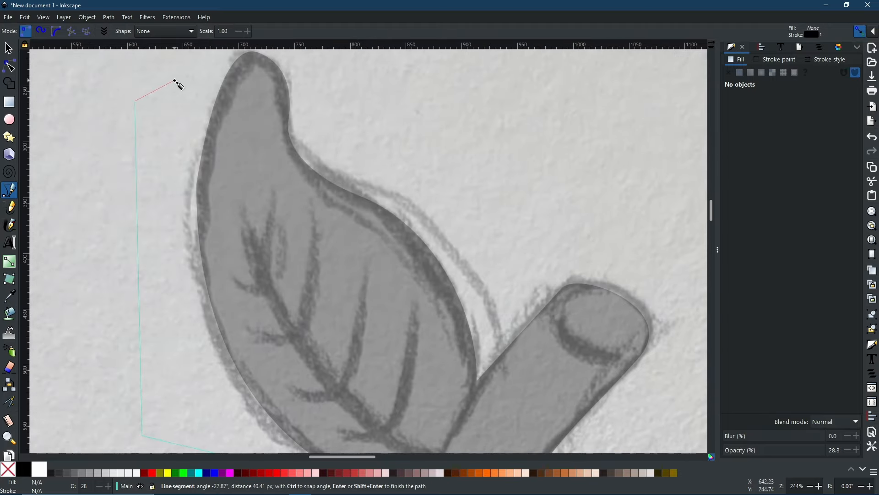
scroll(168, 98, "up", 5)
left_click(155, 135)
Step: Continue the path down outside the leaf's right side to the leaf-stem cusp, and close it at the starting node
left_click(350, 137)
left_click(427, 276)
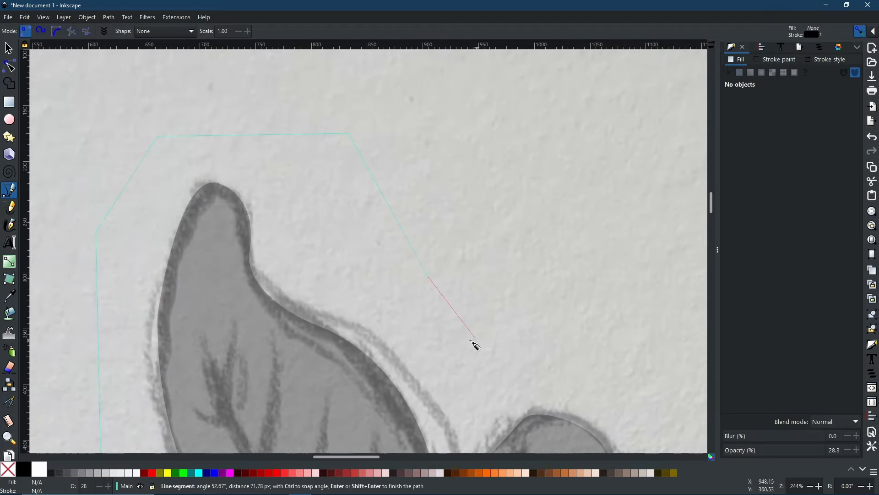
left_click_drag(462, 342, 320, 47)
left_click(319, 188)
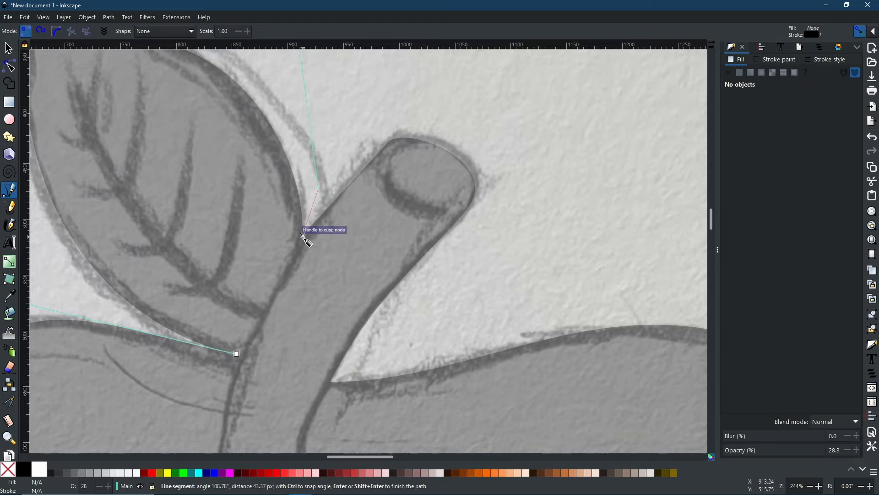
left_click(305, 236)
left_click_drag(320, 260, 361, 194)
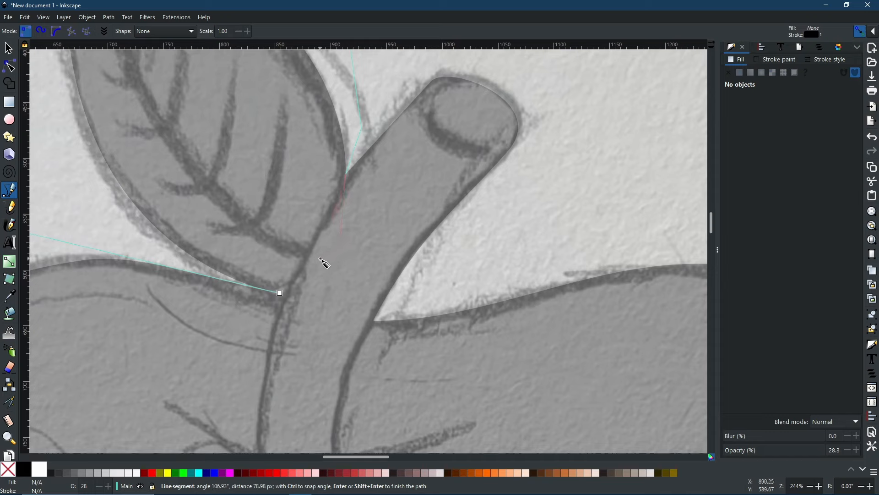
left_click(281, 294)
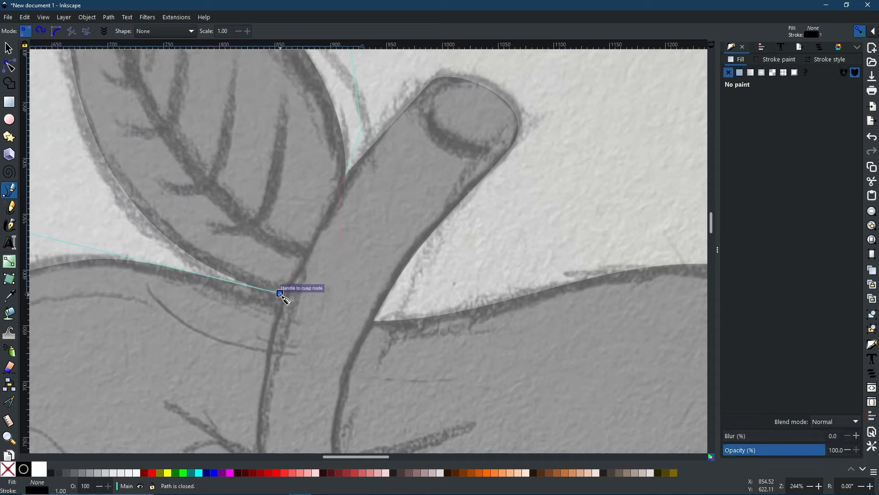
Step: Bend the path's closing segment between the two cusps outward into a curve that overlaps the stem
left_click(11, 68)
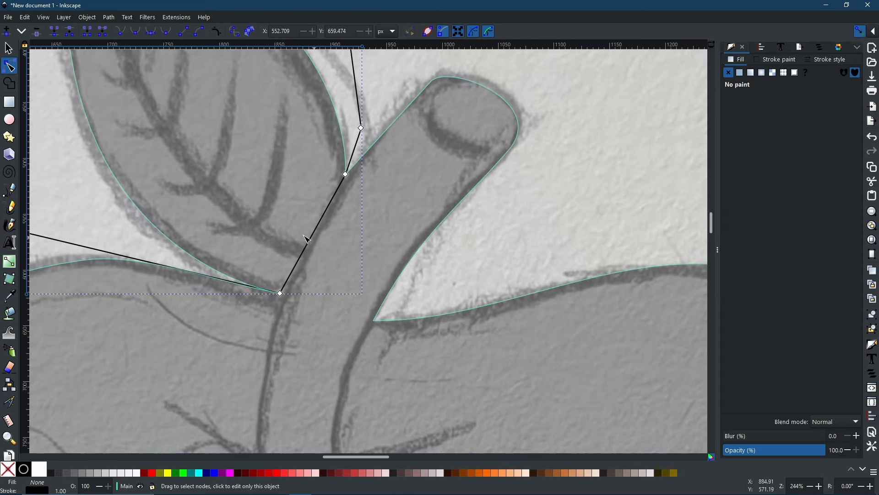
left_click_drag(319, 247, 334, 252)
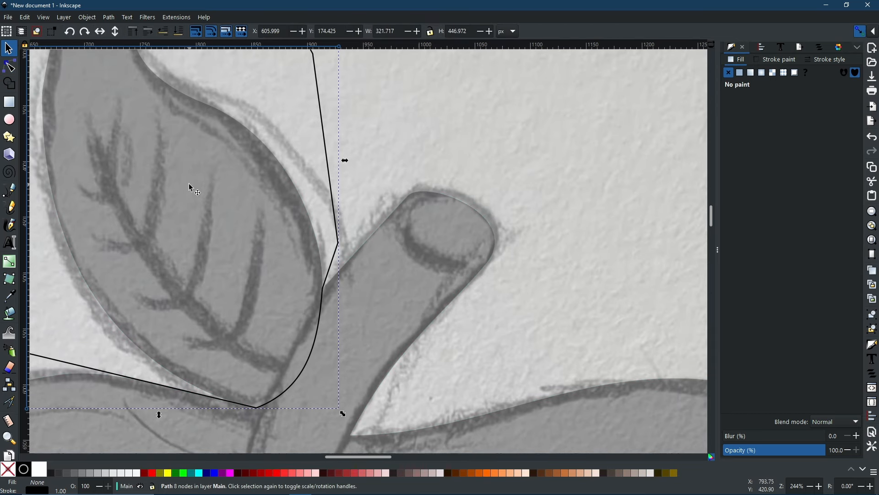
Step: Duplicate the semi-transparent apple silhouette
scroll(312, 249, "down", 3)
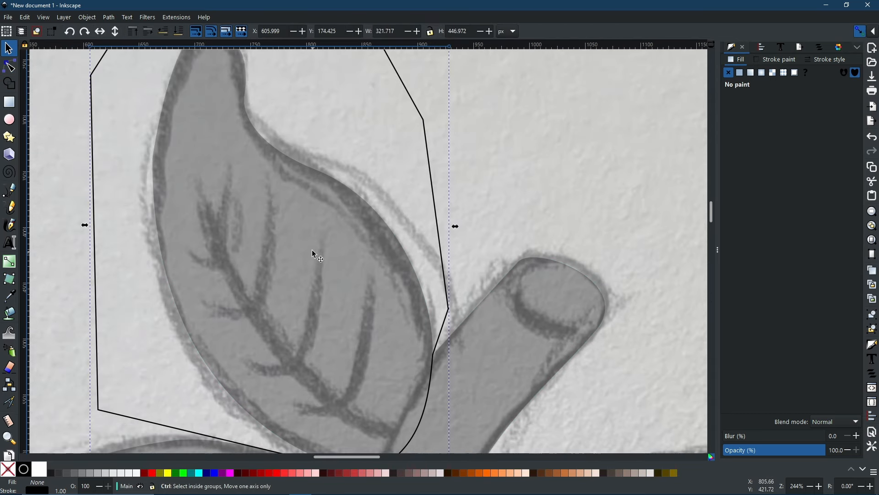
left_click(389, 261)
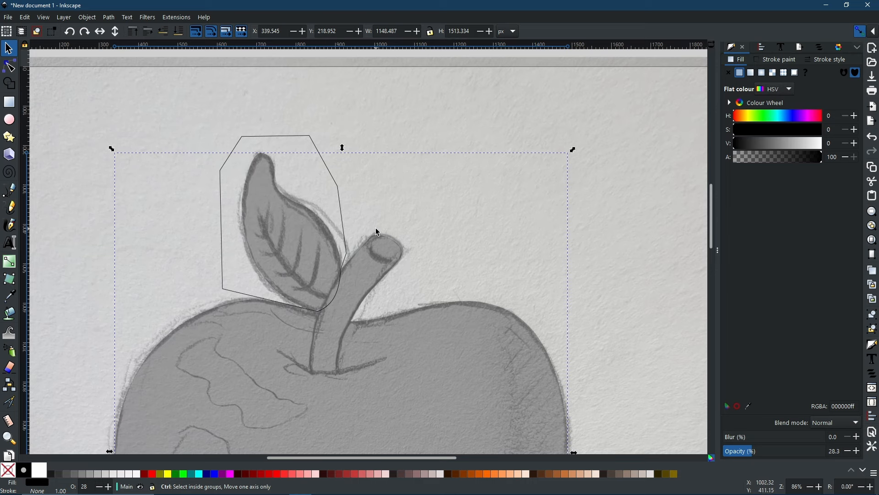
right_click(378, 249)
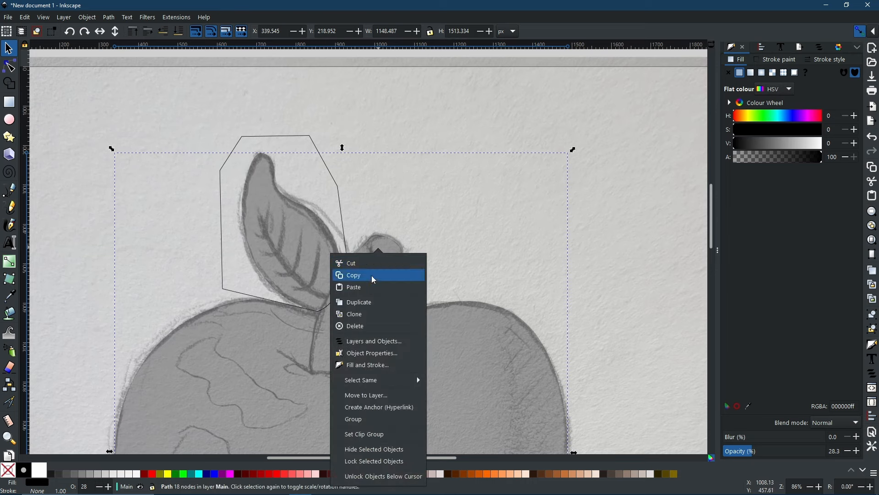
left_click(365, 314)
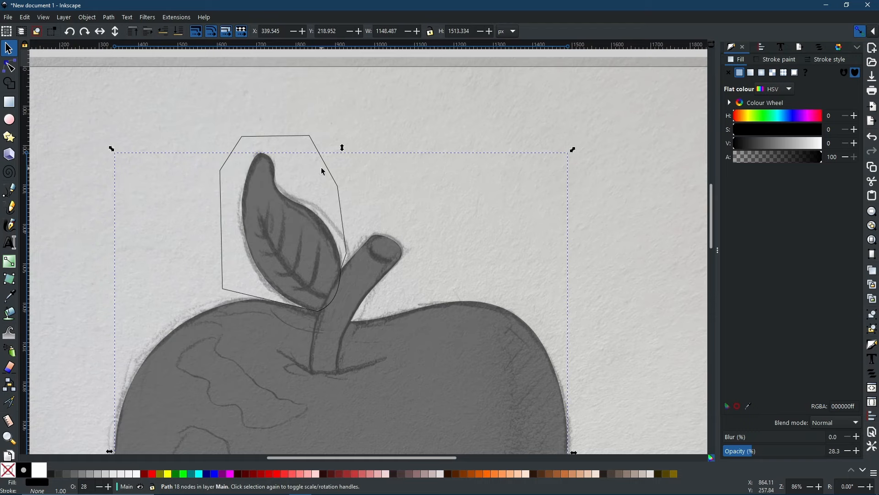
Step: Intersect the duplicated silhouette with the path around the leaf to make a separate leaf shape
left_click(302, 137, "shift")
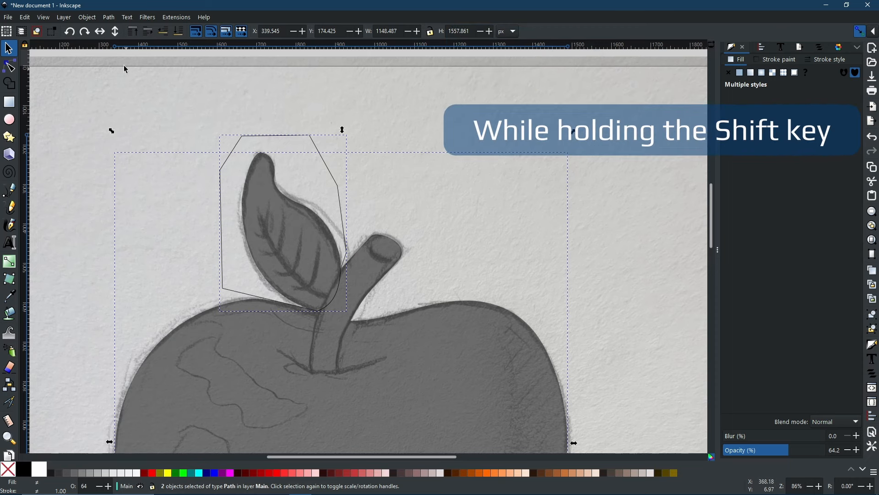
left_click(110, 17)
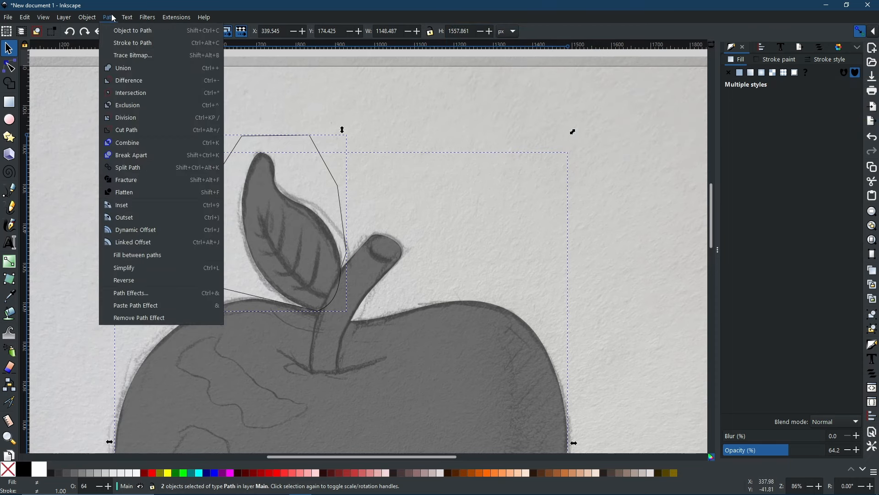
left_click(133, 92)
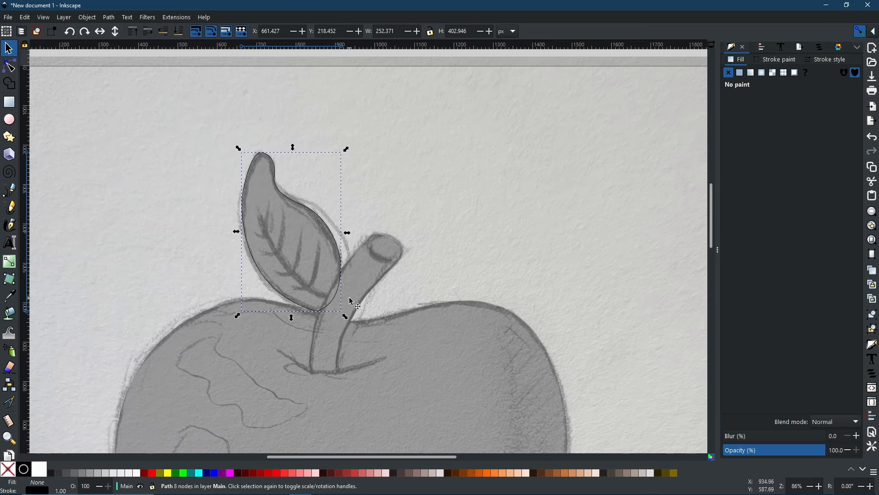
left_click_drag(329, 229, 485, 165)
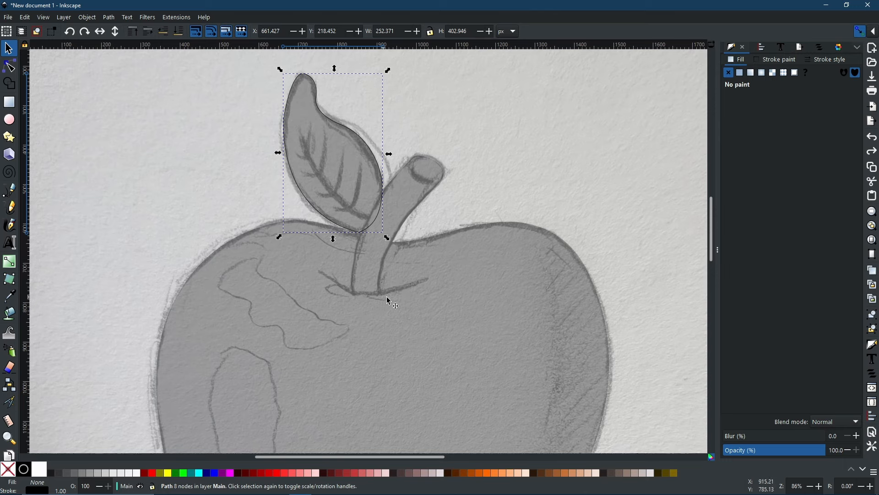
Step: Start a Bezier path at the left corner of the stem's base, curve it along the stem's left side and around its tip
key("b")
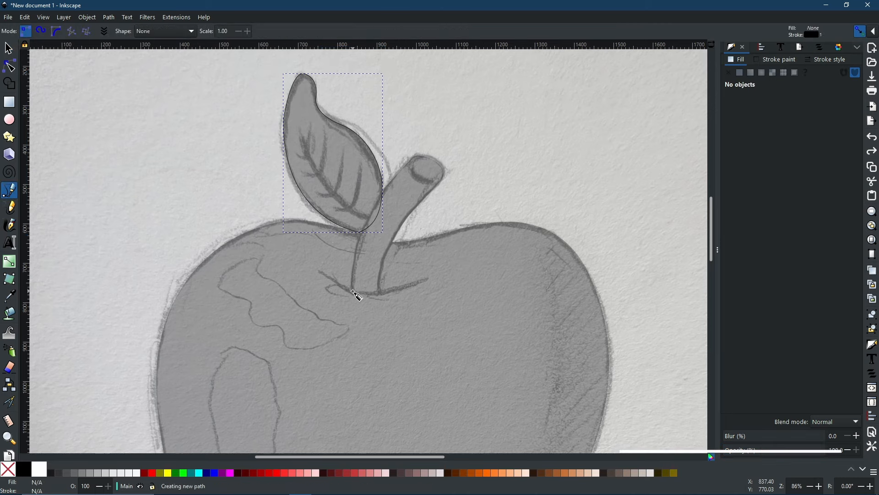
left_click(352, 291)
left_click_drag(357, 217, 403, 152)
left_click(420, 137)
left_click(472, 134)
left_click(470, 178)
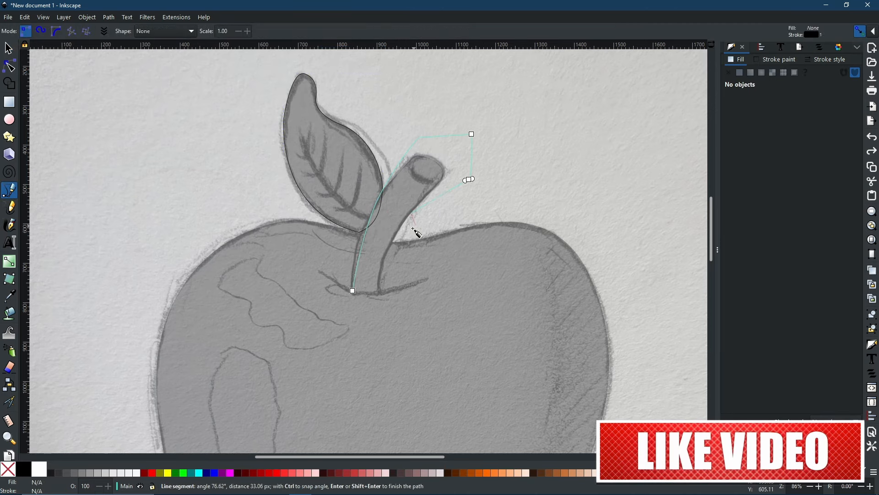
Step: Continue the path down the stem's right side with a curve to its base, and close it at the starting node
left_click(392, 241)
left_click_drag(379, 293, 379, 314)
key("Return")
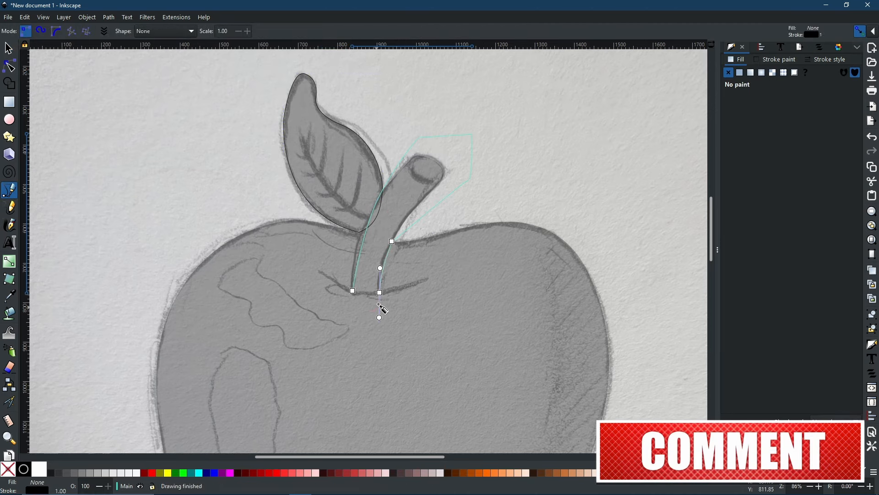
left_click(379, 292)
left_click(353, 290)
left_click(9, 67)
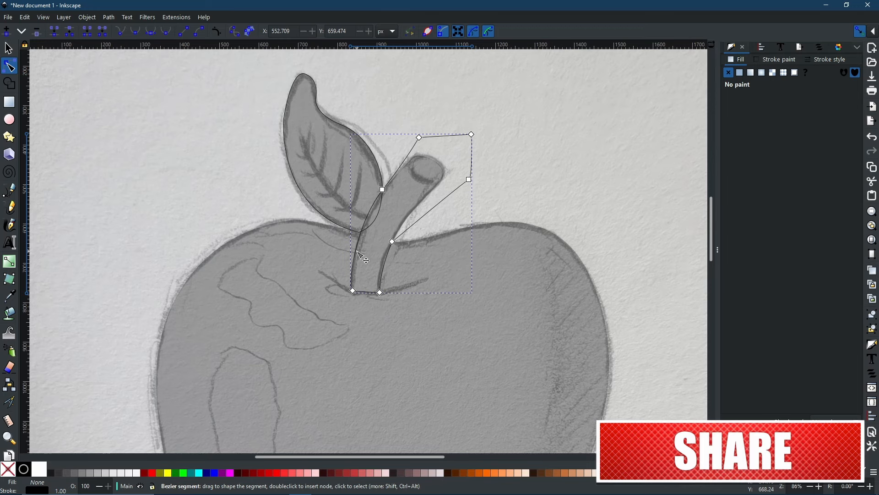
Step: Duplicate the apple silhouette and intersect the copy with the path around the stem to make a separate stem shape
left_click(9, 48)
left_click(403, 197)
key("ctrl+d")
left_click(472, 146, "shift")
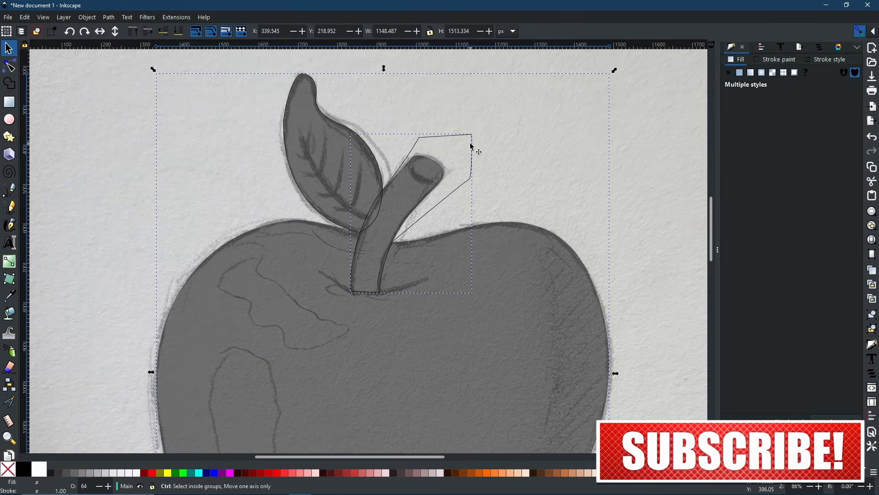
left_click(127, 94)
left_click_drag(388, 267, 482, 218)
key("ctrl+z")
Step: Draw an open curved path along the sketched dimple line, passing through both corners of the stem's base
scroll(337, 304, "up", 2)
left_click(299, 238)
left_click(367, 278)
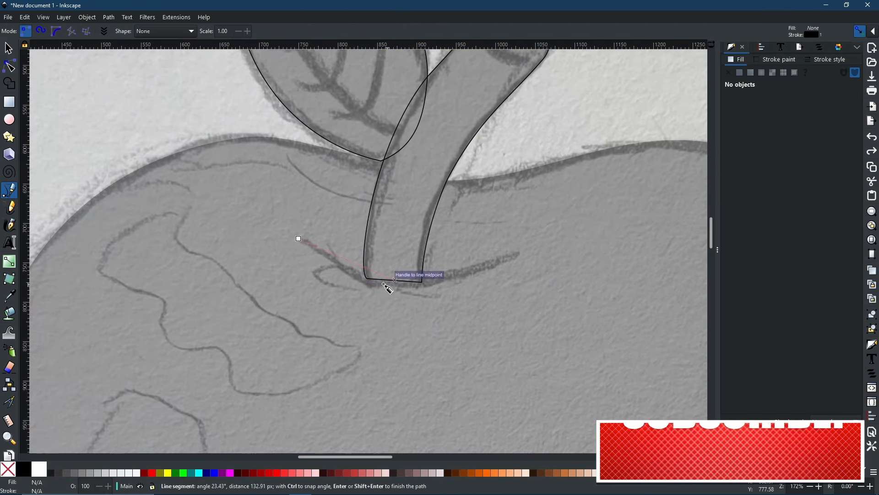
left_click(421, 281)
left_click_drag(518, 253, 565, 225)
key("Return")
key("n")
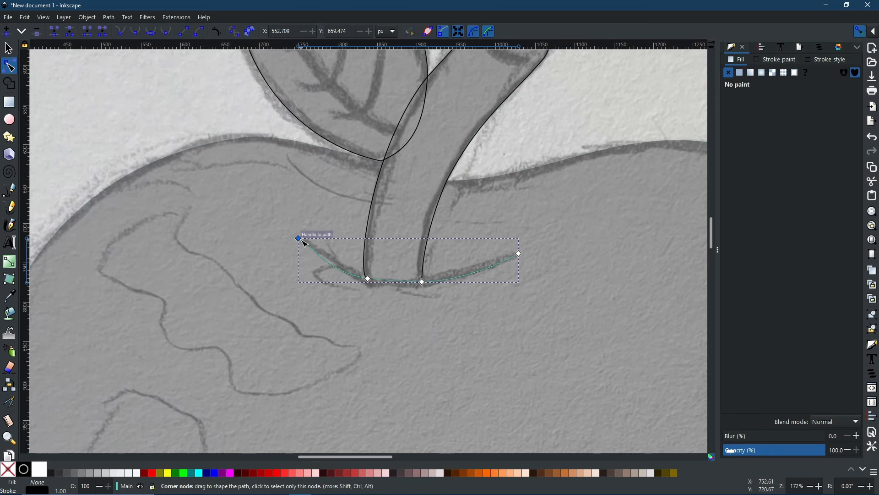
Step: Draw a short open curve from the cusp at the apple's bottom along the sketched crease line
key("5")
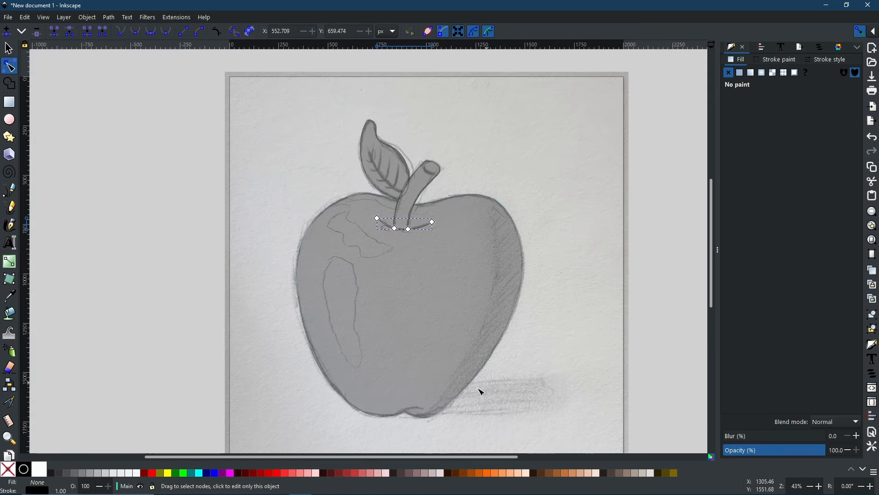
scroll(408, 415, "up", 4)
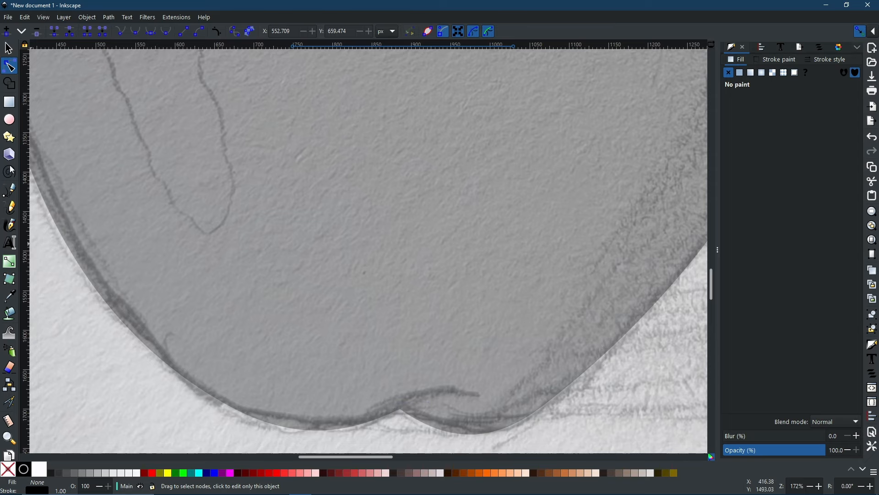
left_click(13, 190)
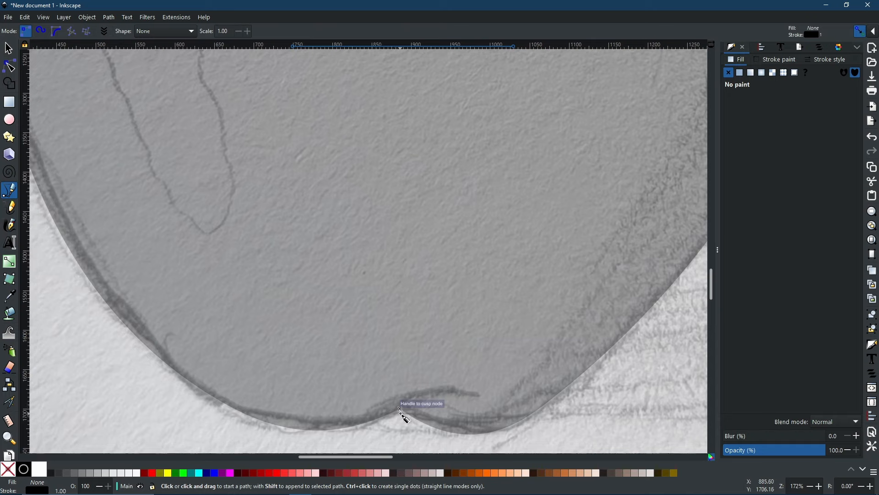
mouse_move(400, 408)
left_mouse_down()
mouse_move(457, 393)
mouse_move(500, 401)
left_mouse_up()
key("Return")
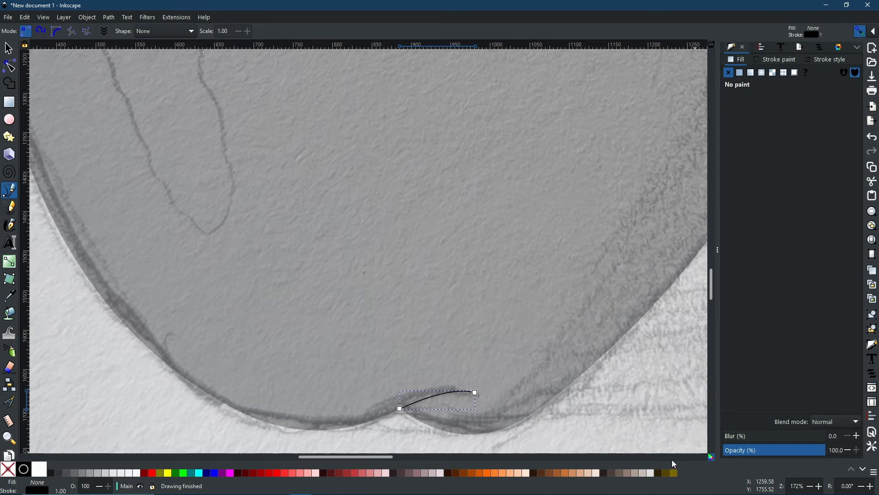
scroll(442, 270, "down", 4)
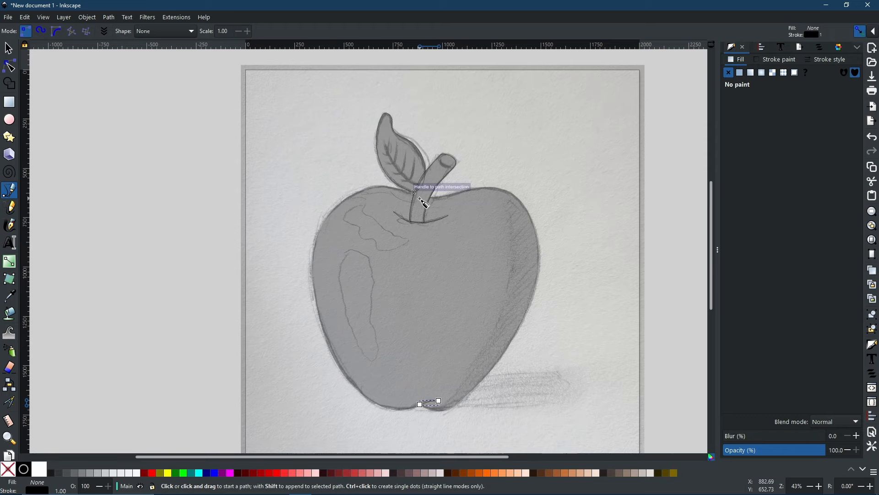
Step: Draw a curve from the leaf's base across the stem to the apple's upper edge on the stem's right side
scroll(413, 197, "up", 4)
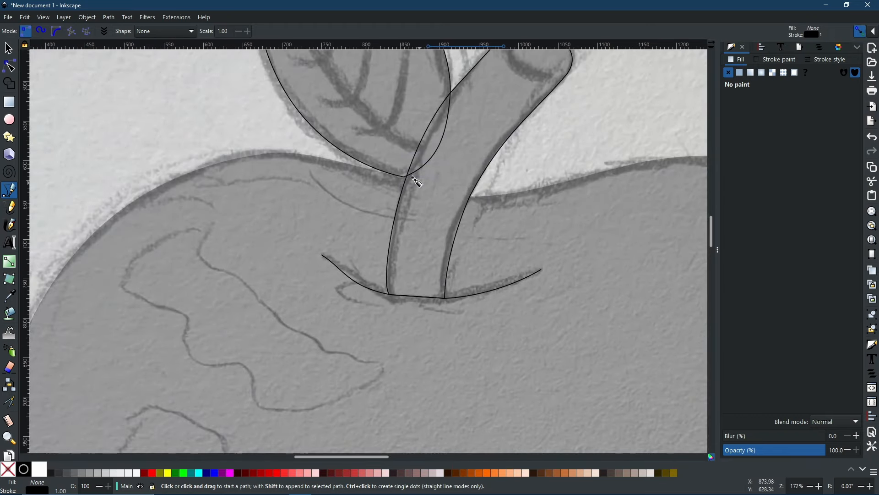
left_click_drag(405, 178, 491, 197)
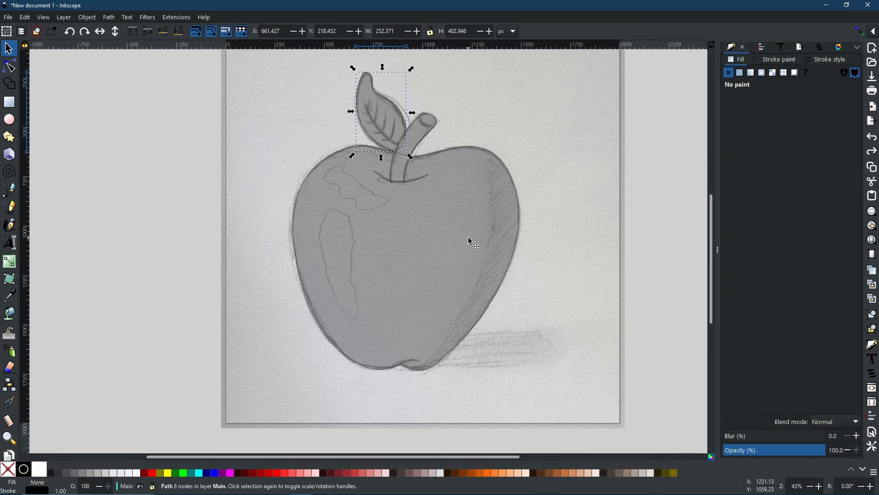
Step: Fill the apple body with lime (#00FF00) and the stem with dark brown (#483E37)
left_click(496, 155)
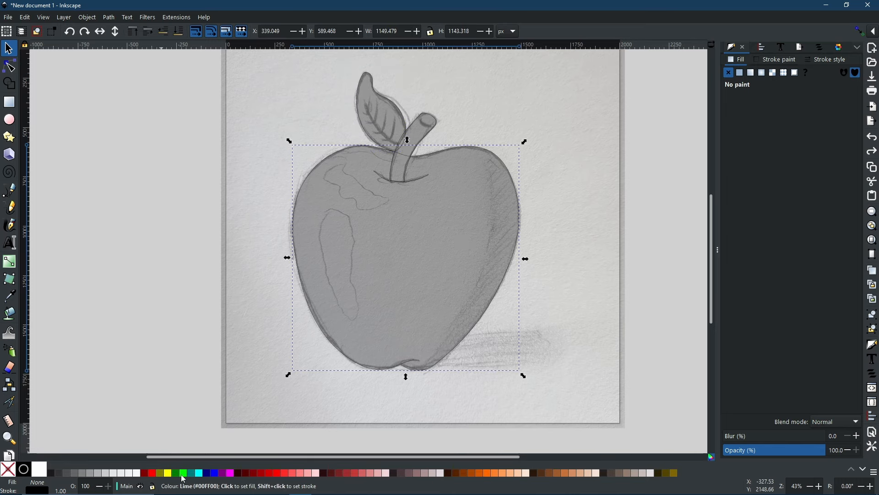
left_click(183, 476)
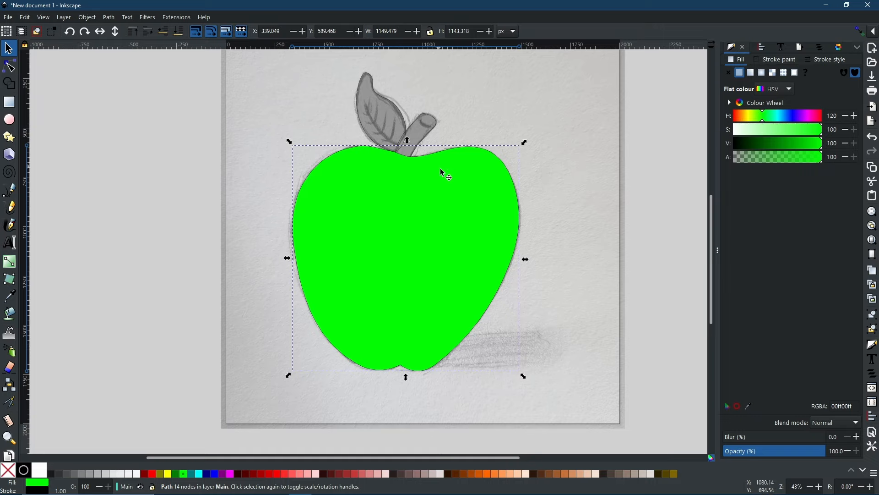
left_click(426, 143)
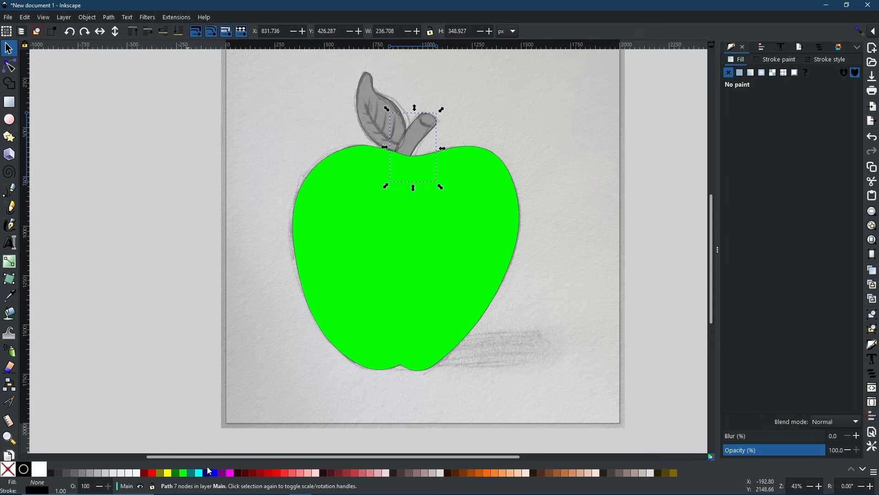
left_click(619, 474)
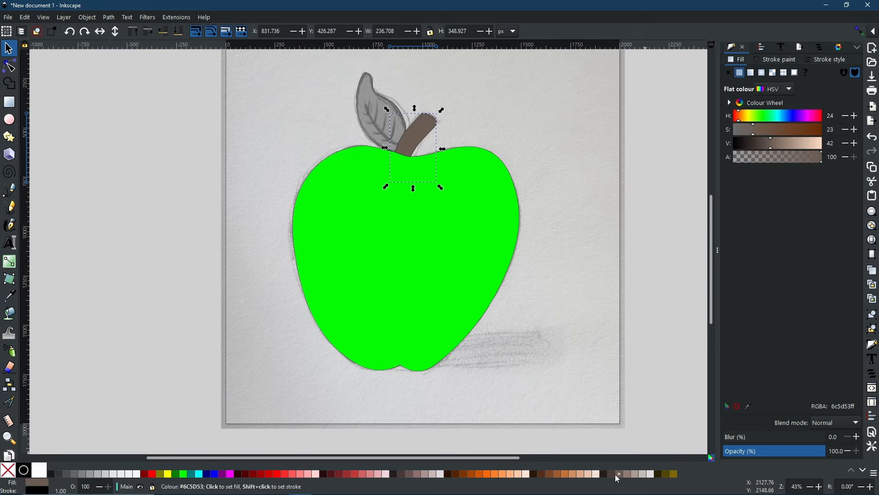
left_click(611, 475)
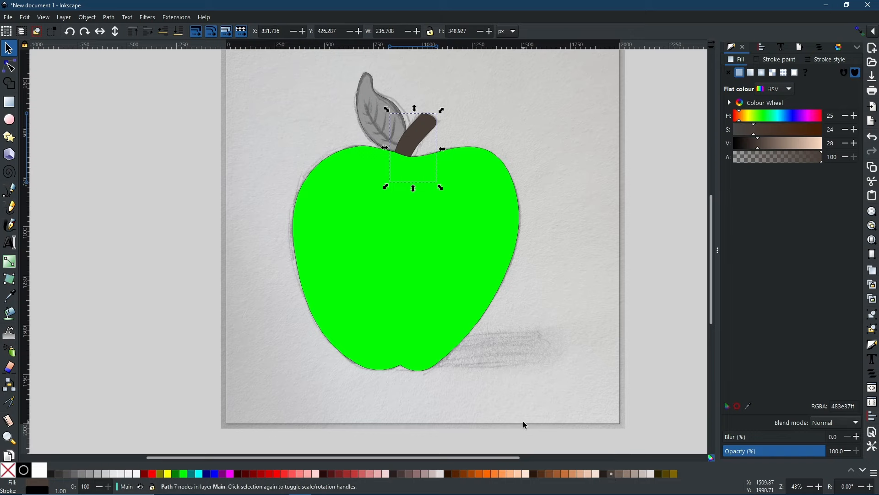
Step: Fill the leaf with green and darken it to an HSV value of 35
left_click(381, 97)
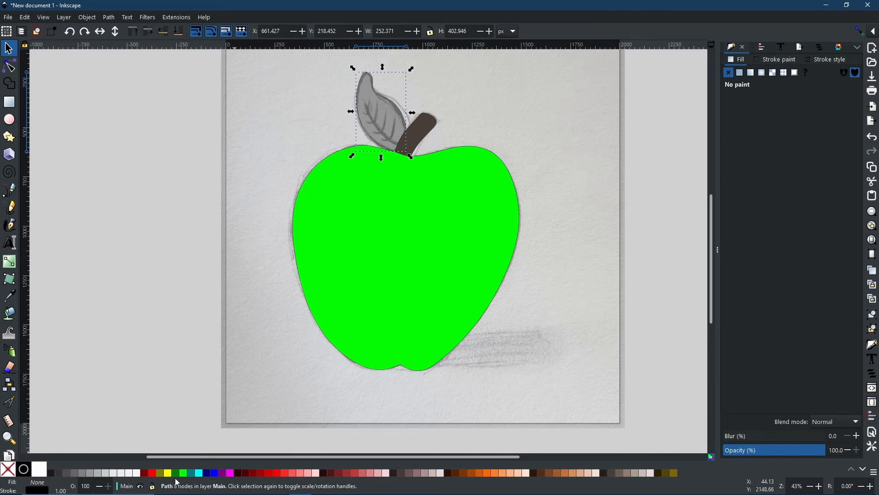
left_click(175, 473)
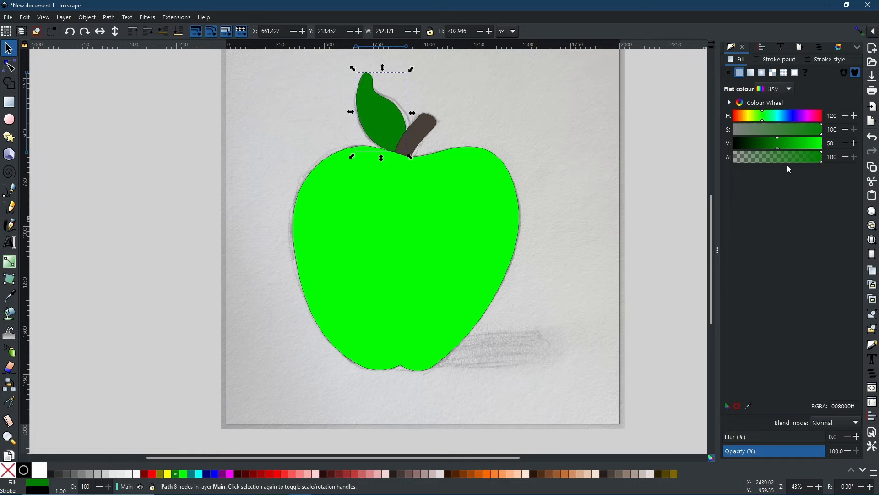
left_click_drag(771, 143, 764, 143)
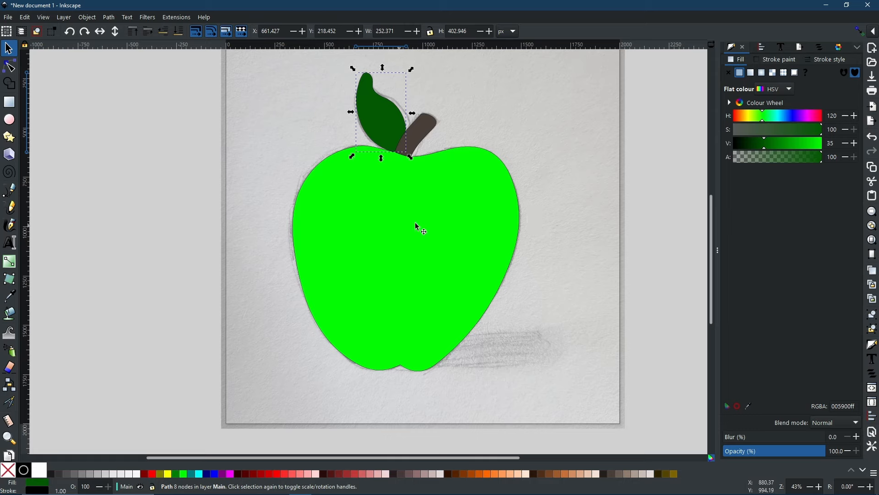
Step: Lower the apple body in the stacking order beneath the stem and the detail lines
left_click(447, 166)
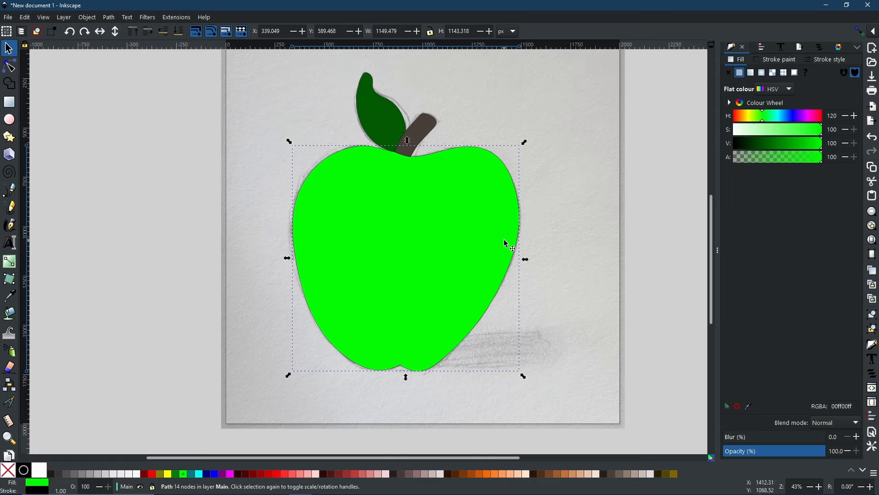
left_click(164, 32)
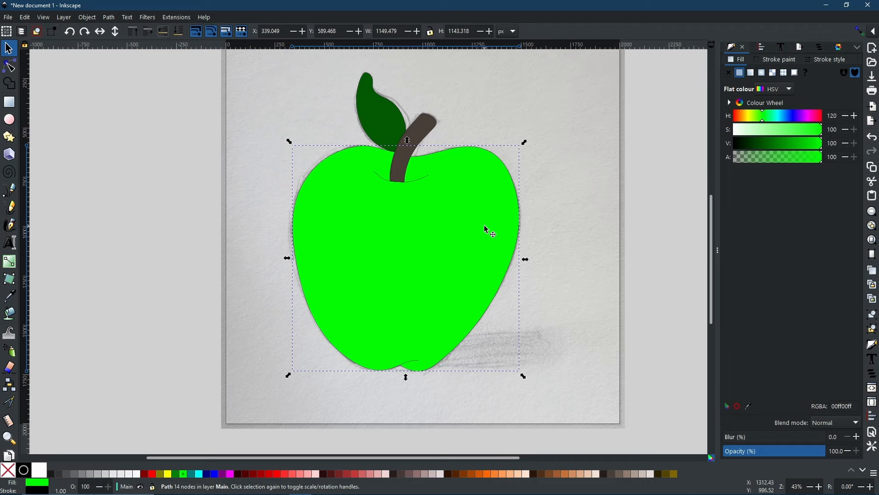
Step: Select the full silhouette beneath the apple body and give it a black stroke 5 px wide
left_click(477, 199, "alt")
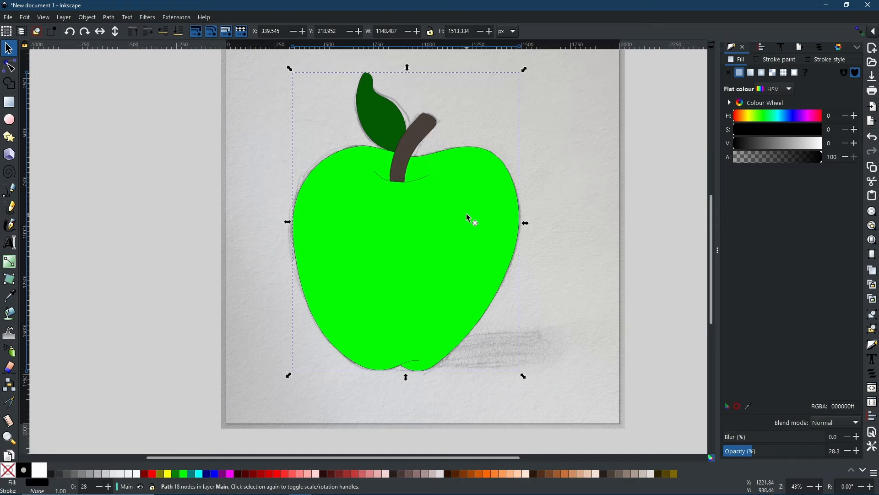
left_click(830, 62)
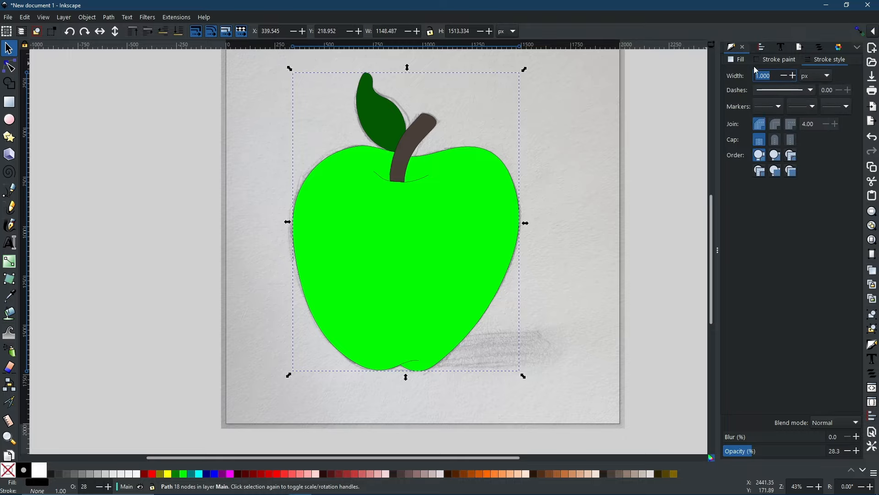
type("5")
key("Return")
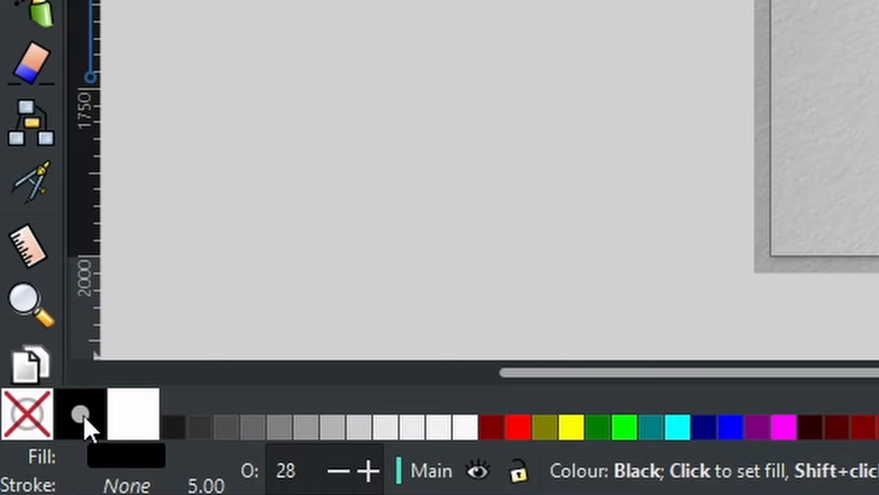
left_click(87, 426, "shift")
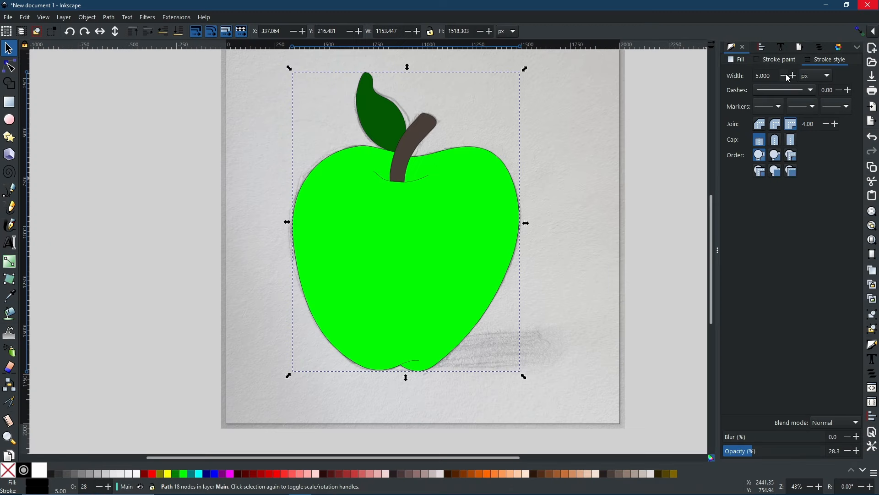
Step: Thicken the silhouette's stroke to 20 px and set its opacity to 100%
left_click(793, 77)
left_click(793, 77)
left_click(794, 77)
left_click(793, 77)
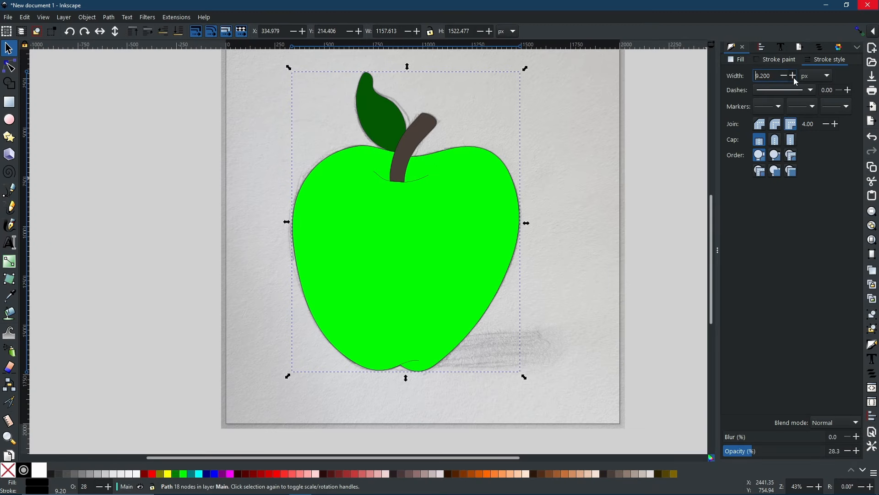
left_click(793, 77)
left_click(793, 77)
left_click(794, 77)
left_click(794, 77)
left_click(793, 77)
left_click(793, 77)
left_click(793, 77)
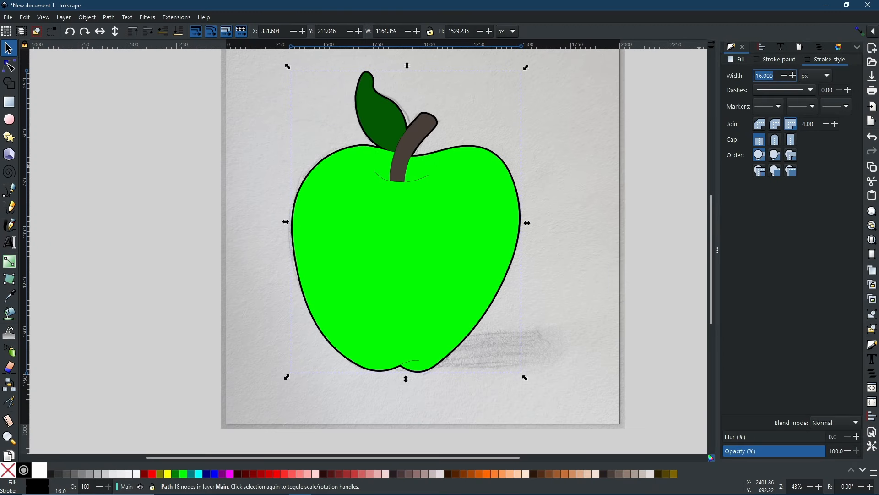
type("20")
key("Return")
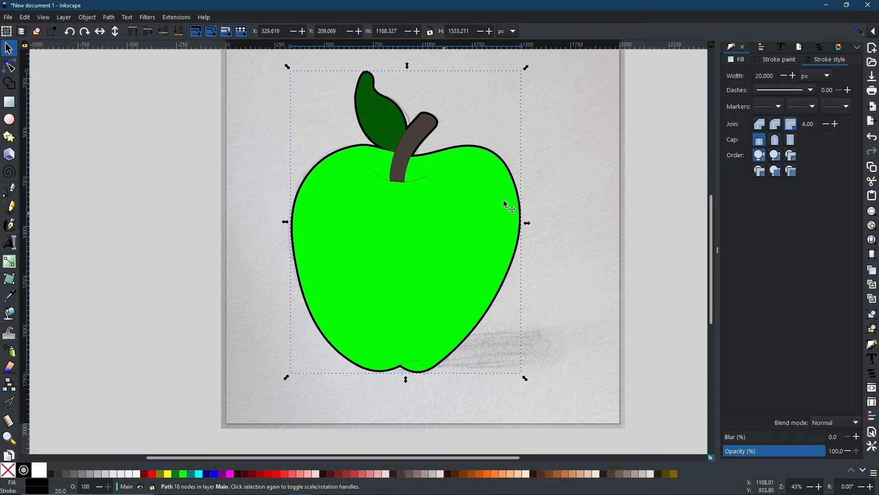
Step: Change the apple body's fill to a radial gradient and move the gradient's centre to the apple's left edge
left_click(479, 234)
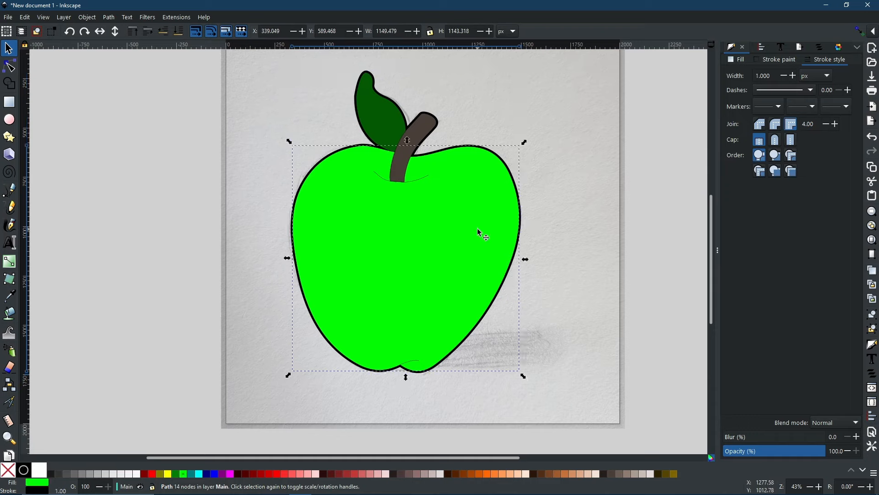
left_click(738, 59)
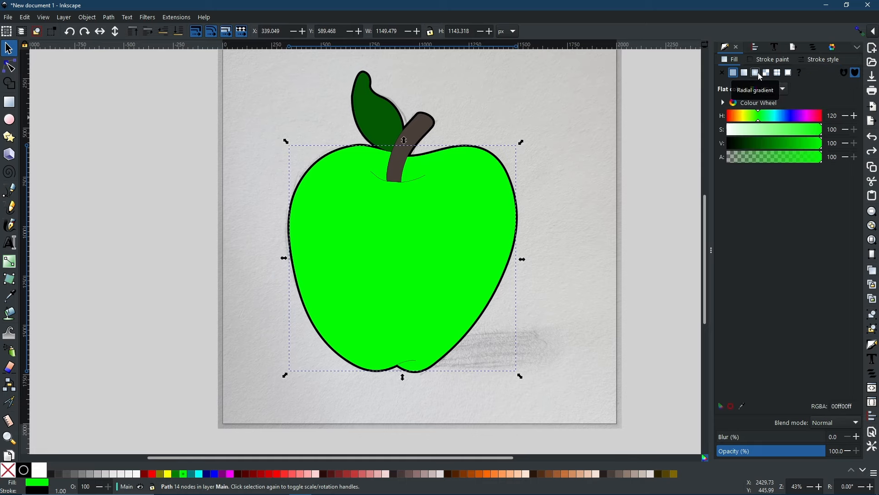
left_click(759, 74)
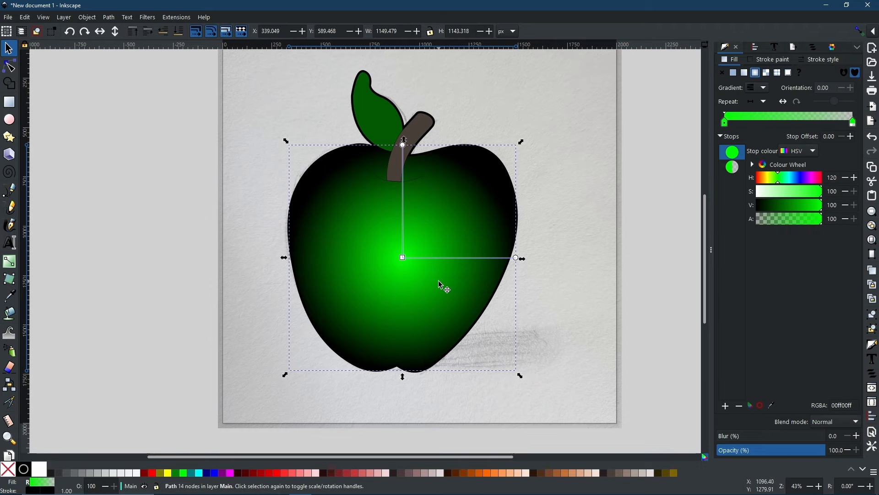
left_click(403, 258)
left_click_drag(403, 258, 298, 227)
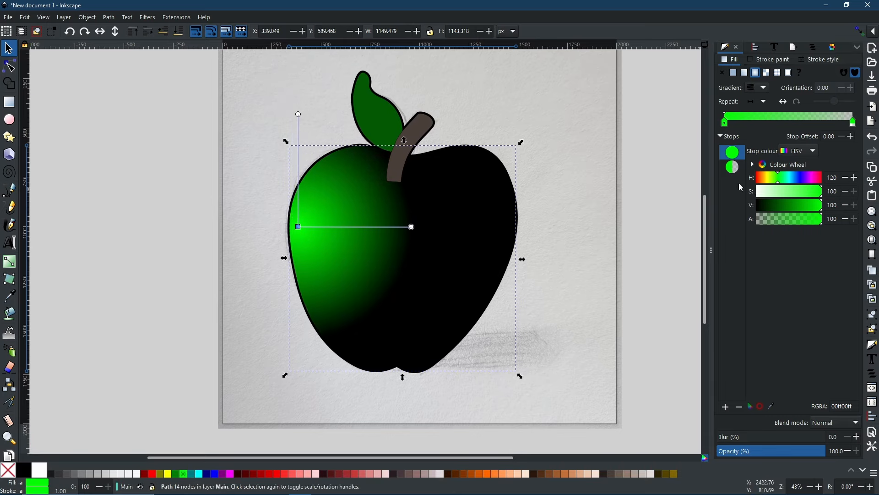
Step: Make the gradient's outer stop an opaque dark green with value 20 and alpha 100
left_click(733, 168)
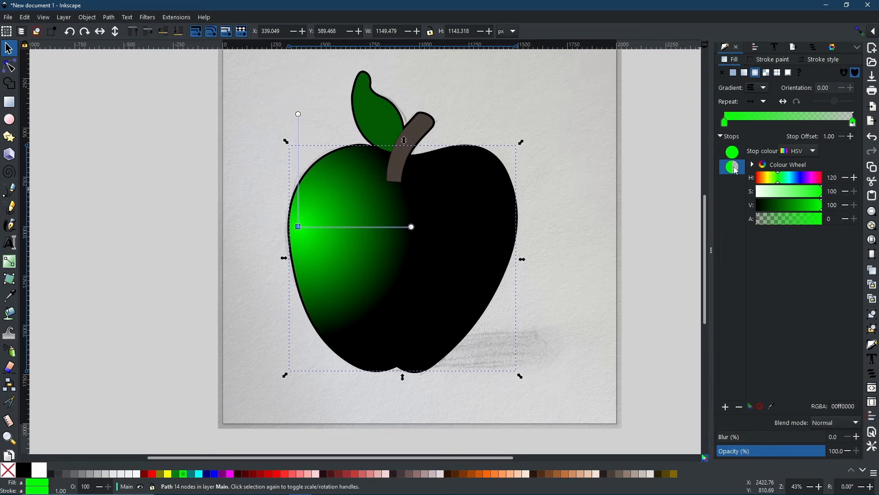
left_click(770, 206)
left_click_drag(776, 218, 824, 220)
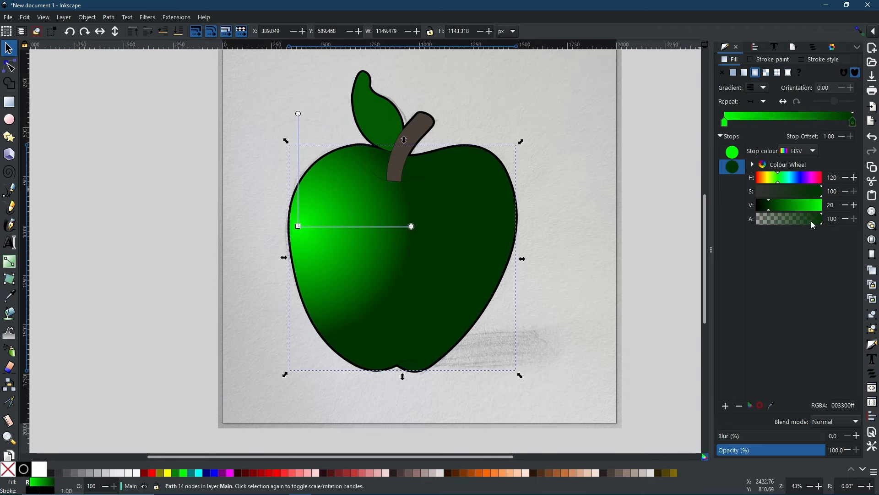
Step: Move the gradient's bright green stop outward to an offset of about 0.36 and add another stop at the gradient's start
left_click(725, 121)
left_click_drag(725, 122, 774, 126)
double_click(726, 121)
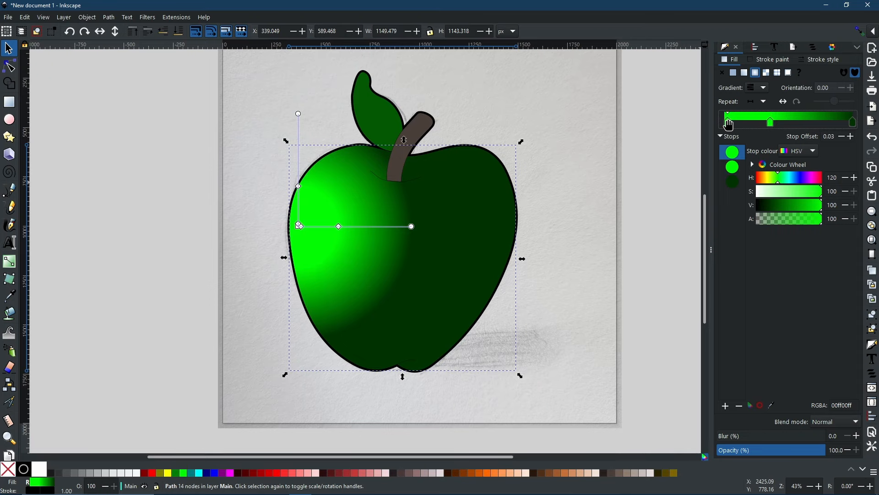
Step: Recolour the gradient's first stop to a lighter yellow-green with hue 92 and reduced saturation
left_click(800, 191)
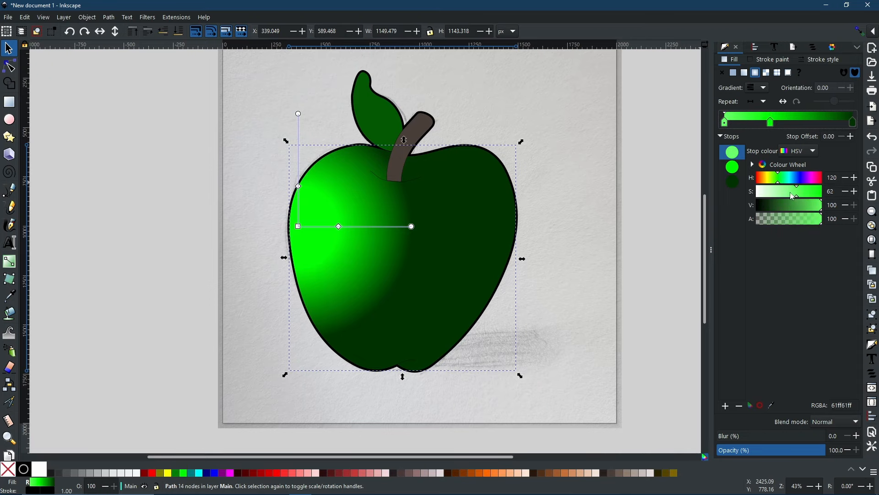
left_click(775, 185)
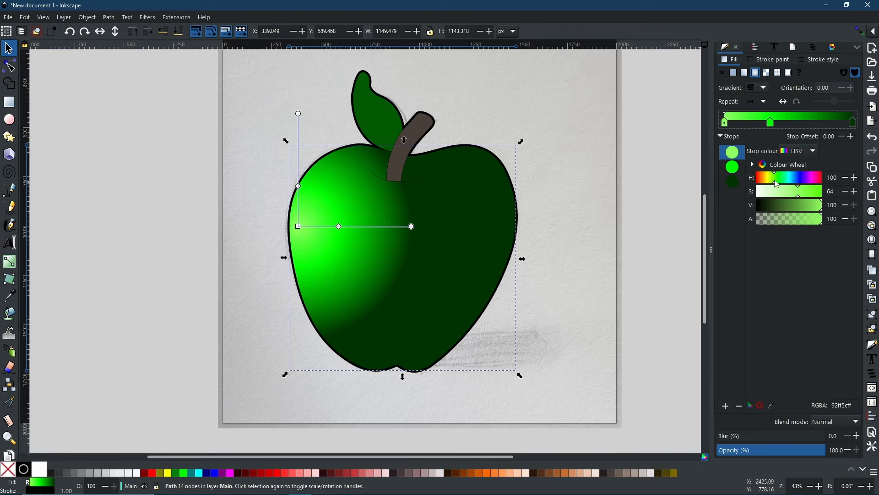
left_click_drag(775, 185, 776, 184)
left_click(813, 196)
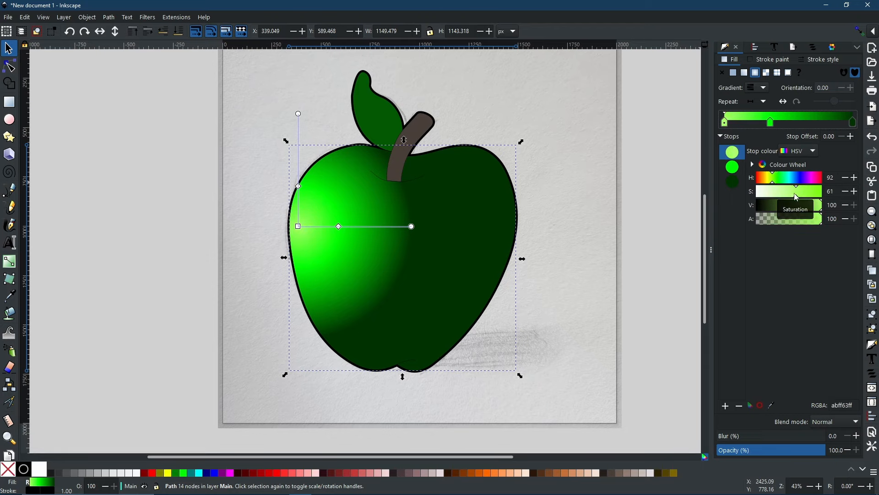
Step: Shift the gradient's first stop to an offset of about 0.16 and the middle stop to 0.57
double_click(308, 226)
left_click_drag(742, 124, 745, 124)
left_click_drag(770, 122, 798, 124)
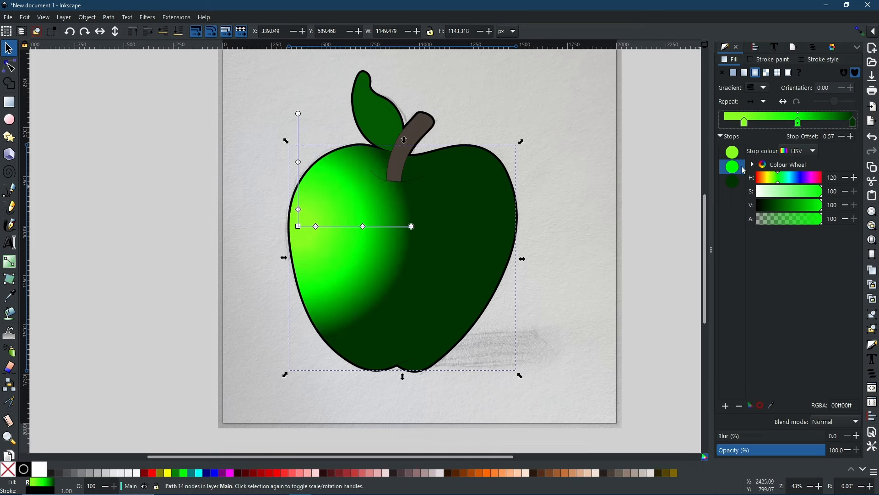
Step: Set the gradient's middle stop to hue 90 and value 69, and the outer stop to hue 85
left_click_drag(778, 184, 774, 184)
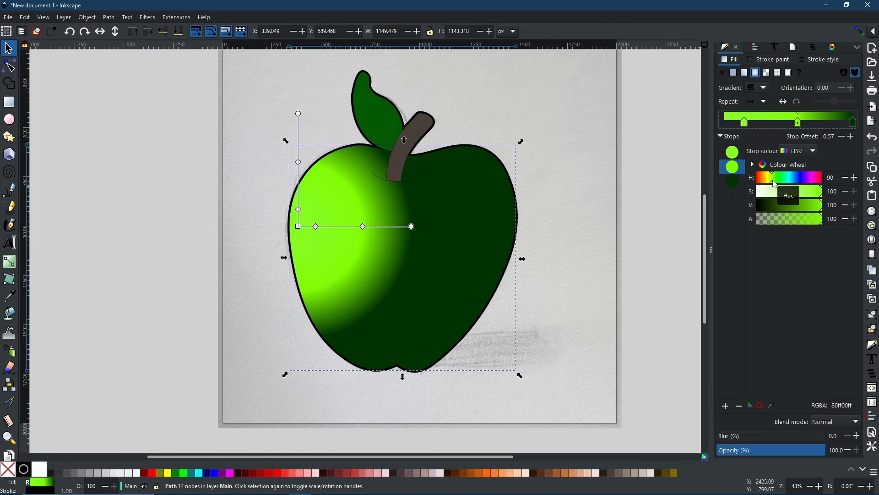
left_click(732, 182)
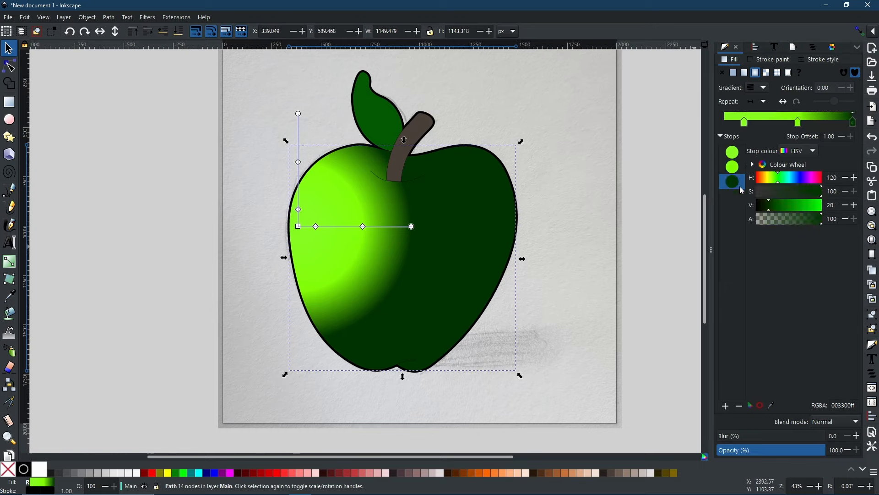
left_click_drag(774, 183, 772, 184)
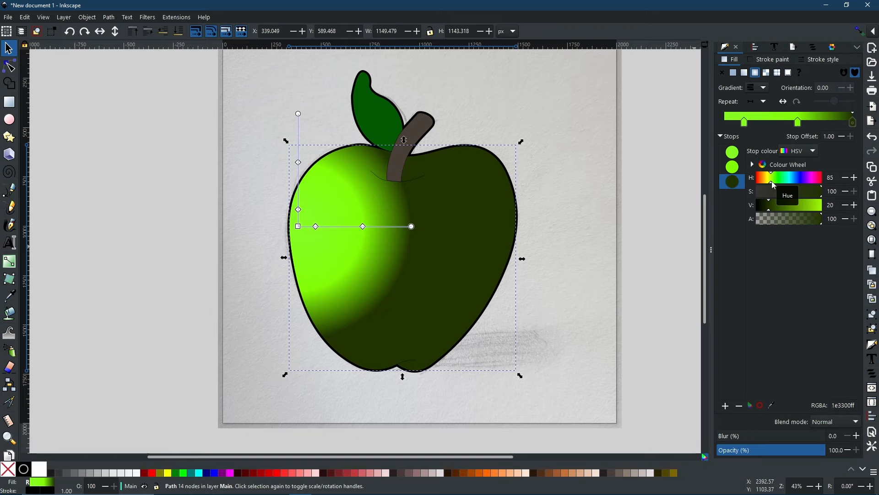
left_click(733, 168)
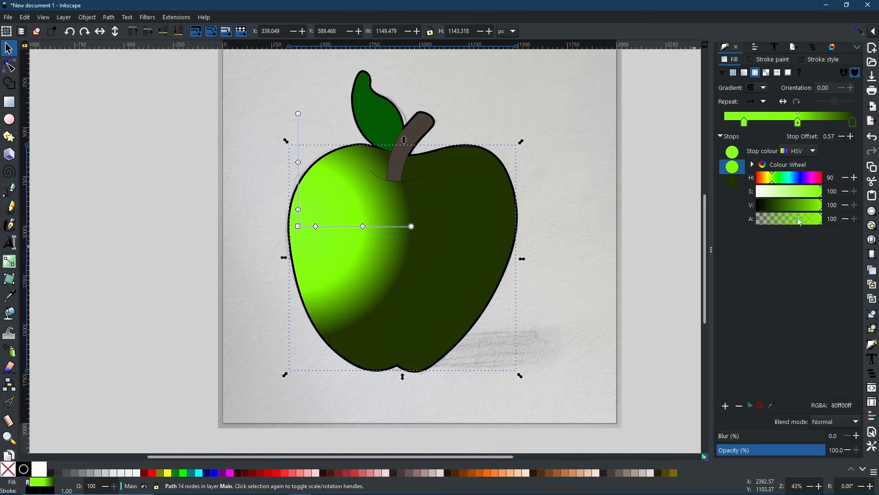
left_click_drag(819, 205, 800, 205)
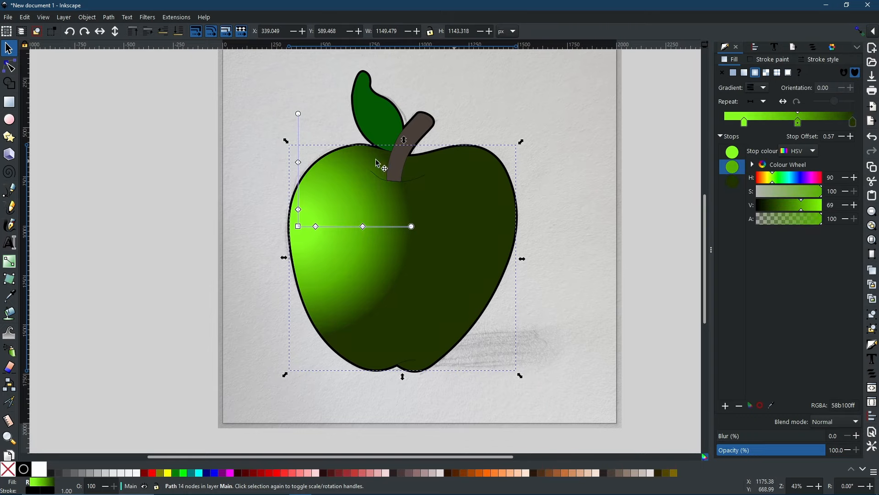
Step: Move the apple body's radial gradient centre inward, enlarge its radii and angle it so the dark shading falls toward the lower-right edge
left_click_drag(298, 229, 328, 225)
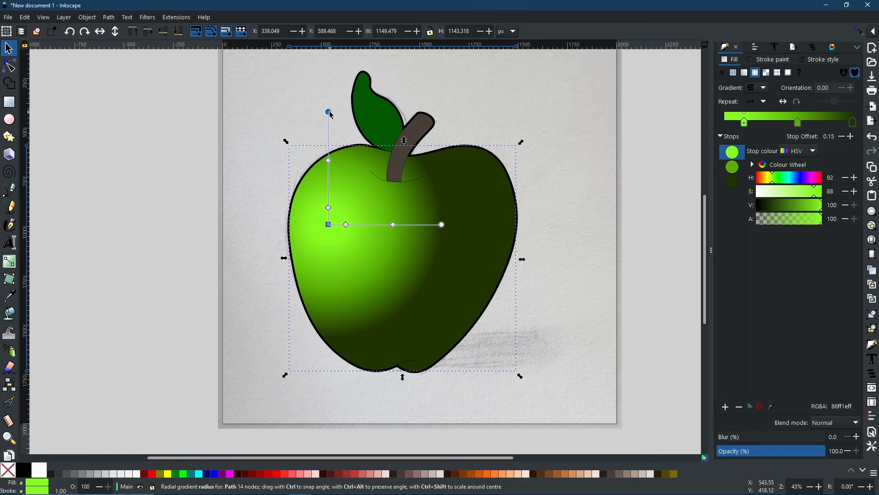
left_click_drag(338, 41, 311, 87)
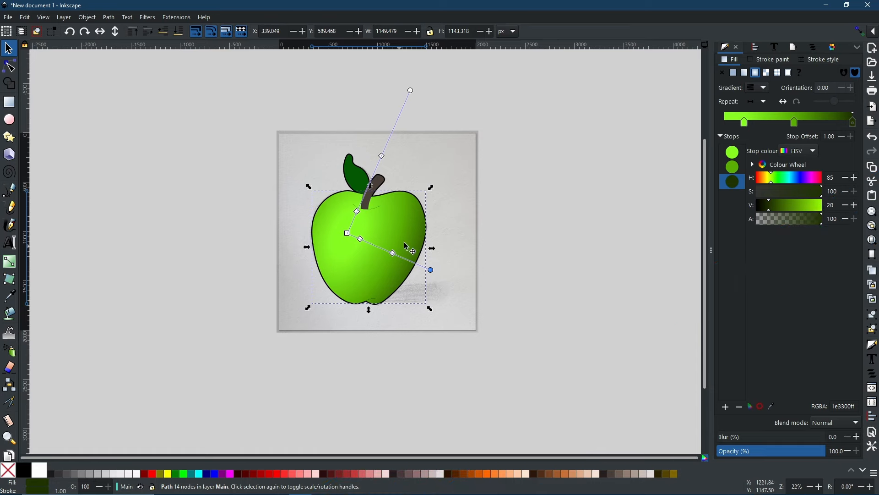
left_click(472, 206)
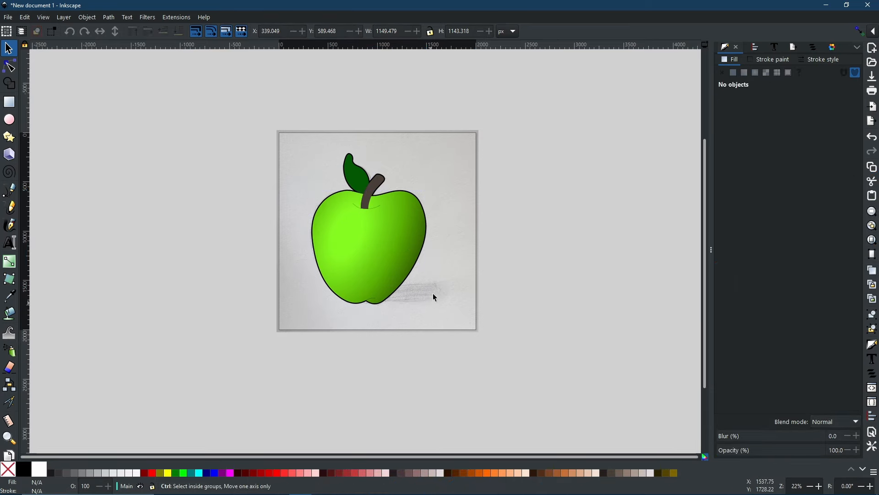
scroll(351, 264, "up", 2)
scroll(351, 243, "down", 1)
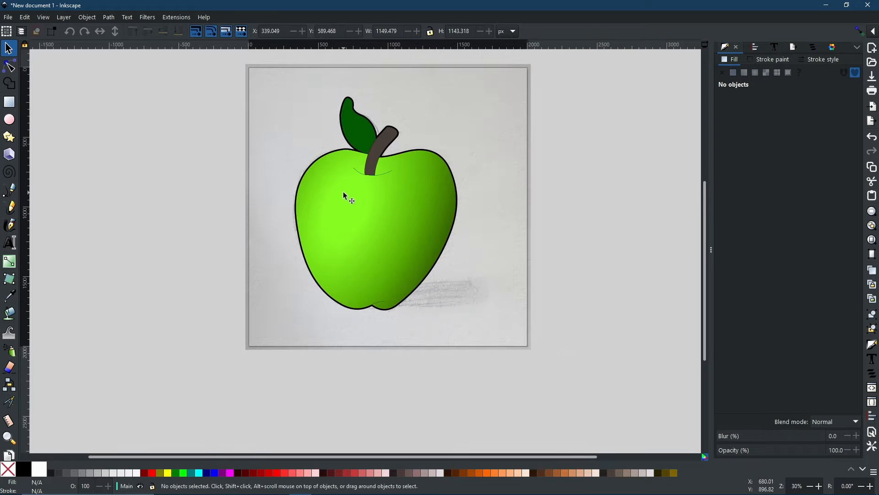
Step: Give the stem a linear gradient fill and the leaf a radial gradient whose outer stop has value 22 and alpha 100
left_click(382, 146)
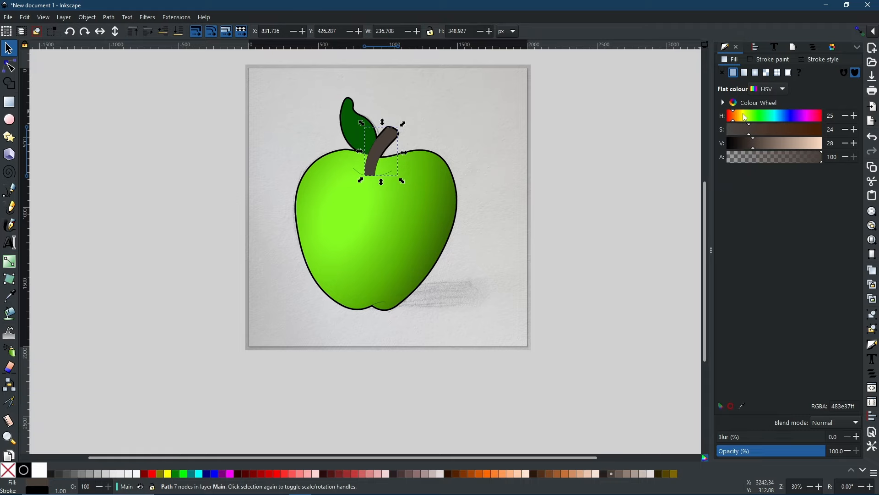
left_click(745, 73)
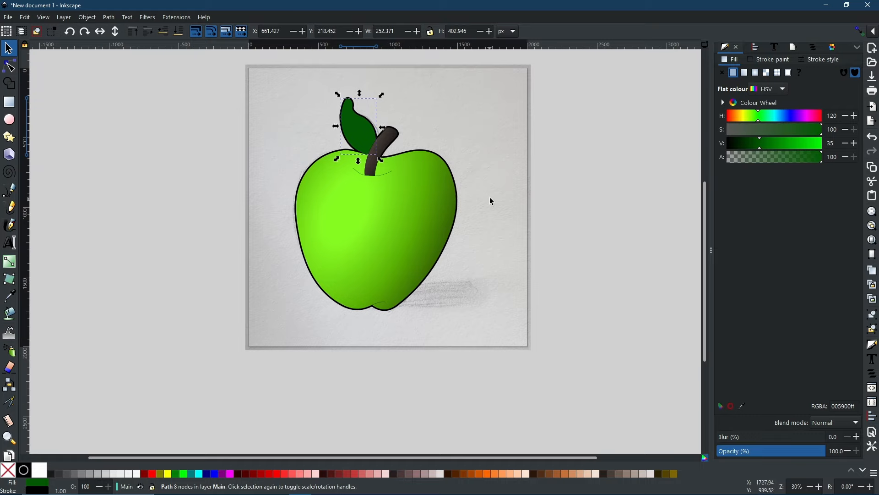
left_click(753, 73)
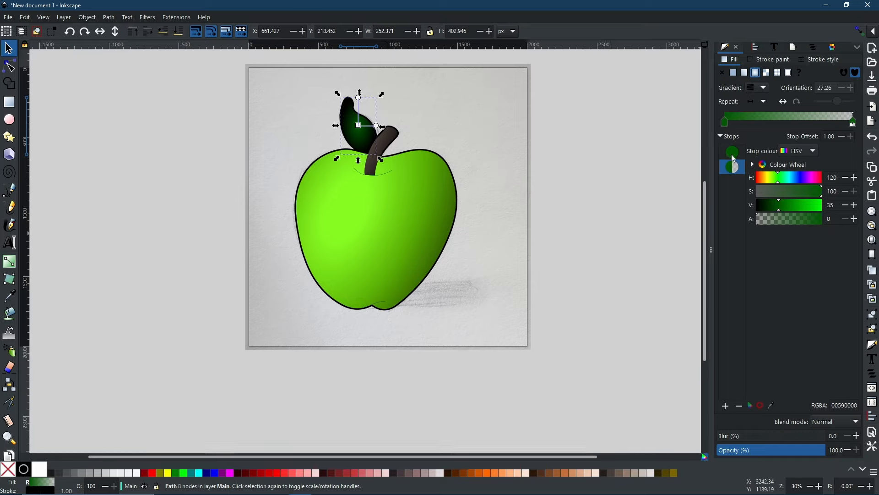
left_click_drag(772, 208, 841, 227)
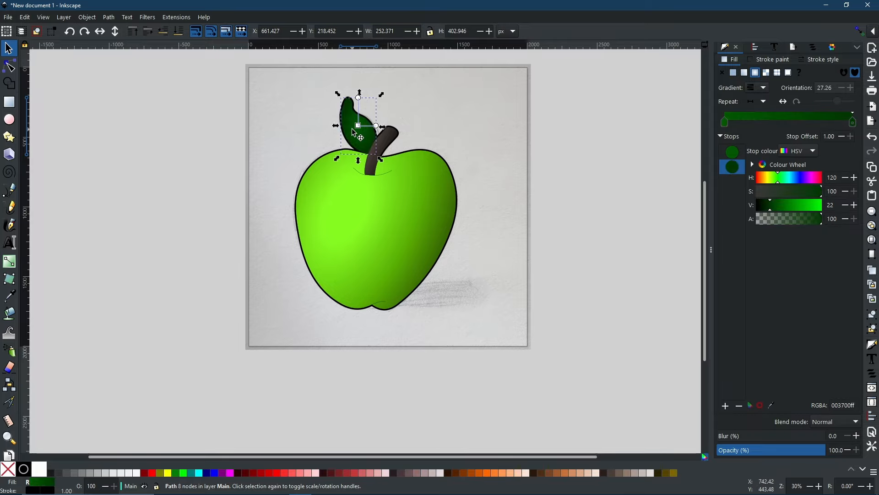
Step: Rotate and narrow the leaf's radial gradient along the leaf's length, and shift its centre toward the stem
scroll(382, 140, "up", 4)
left_click_drag(367, 231, 392, 287)
left_click(390, 286)
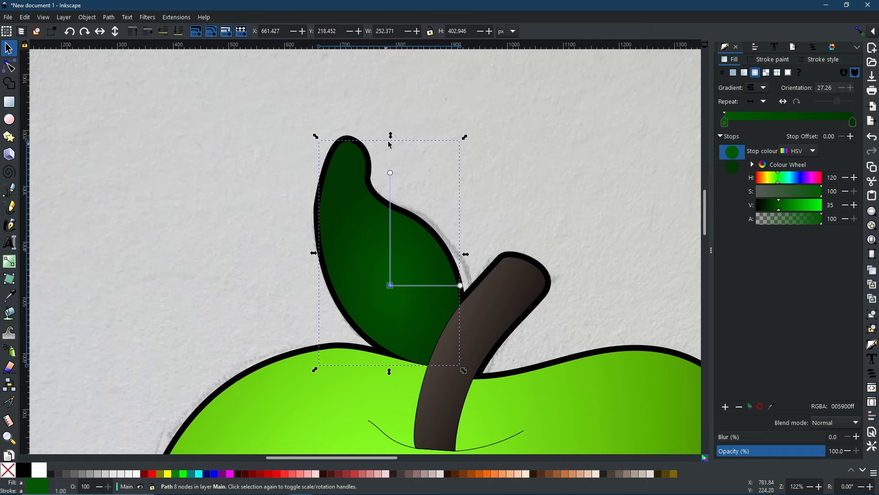
left_click_drag(390, 172, 300, 130)
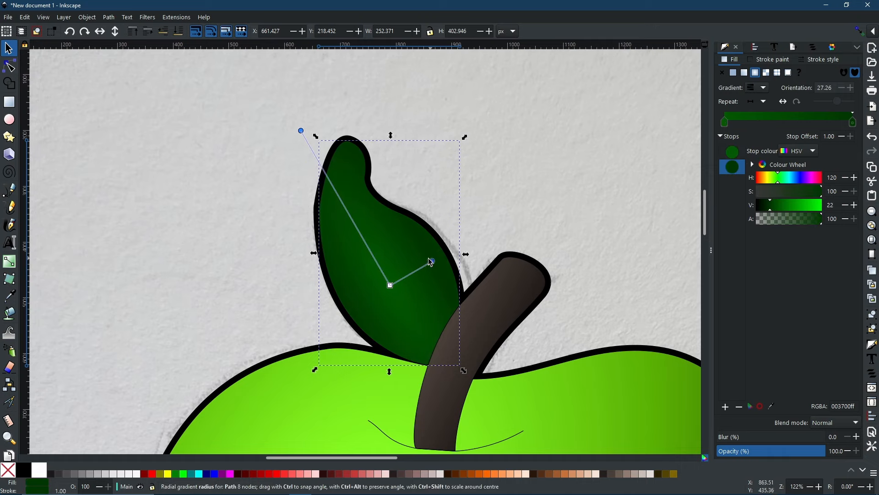
left_click_drag(432, 261, 422, 267)
left_click_drag(301, 131, 329, 200)
left_click_drag(390, 285, 408, 300)
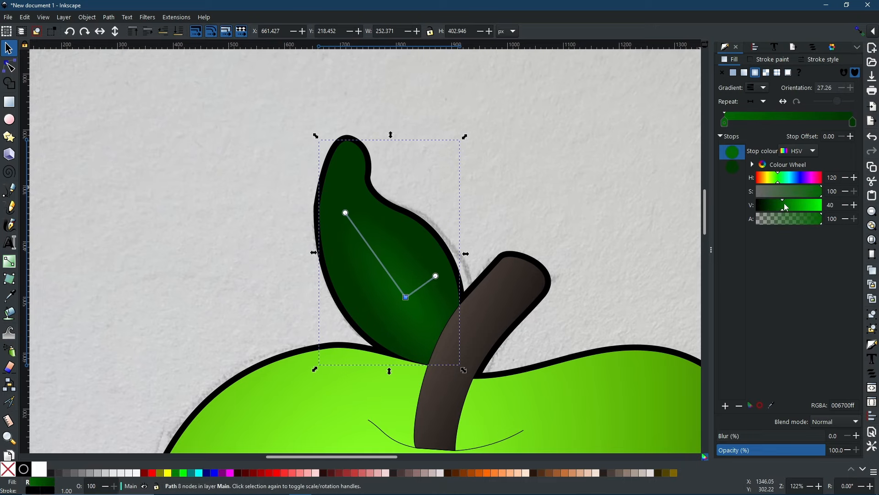
Step: Set the leaf gradient's centre stop to value 40, widen its short radius toward the leaf's edge and deselect the leaf
mouse_move(784, 205)
left_mouse_down()
mouse_move(795, 205)
mouse_move(785, 211)
left_mouse_up()
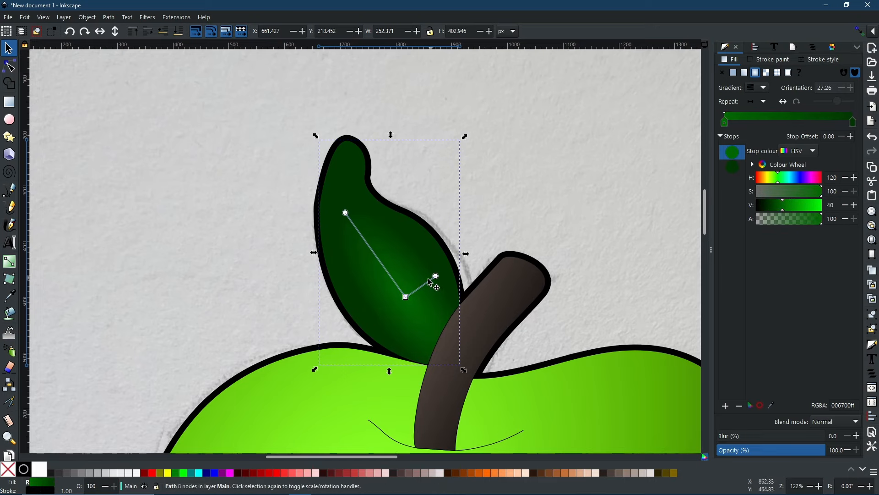
left_click_drag(436, 277, 452, 268)
left_click(449, 268)
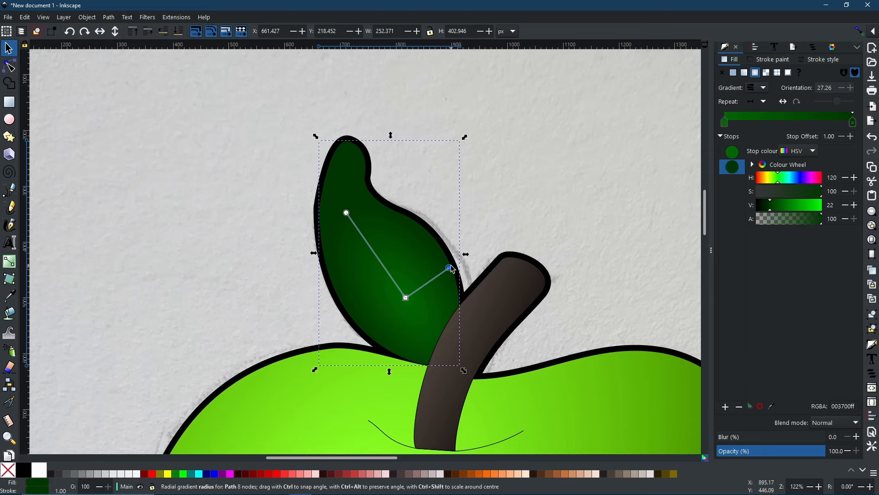
key("Escape")
scroll(515, 277, "down", 2)
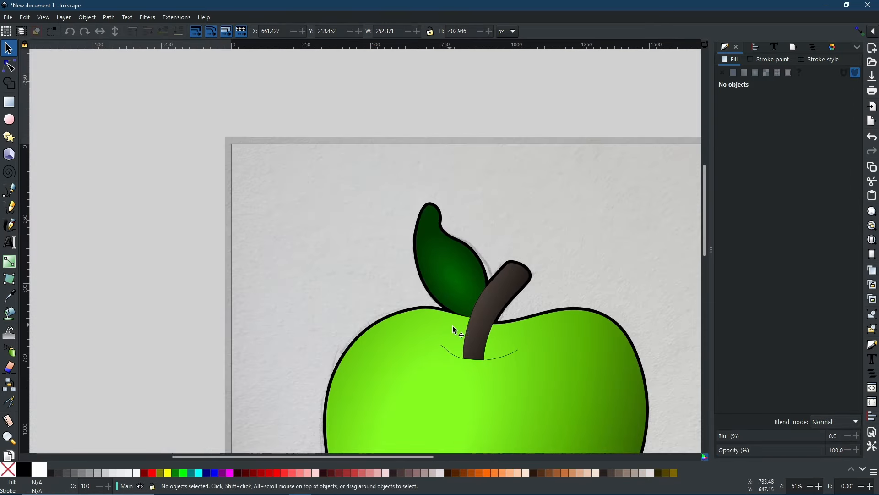
Step: Add a Taper stroke path effect to the curved crease line at the base of the stem
left_click_drag(445, 338, 399, 190)
scroll(445, 87, "down", 1)
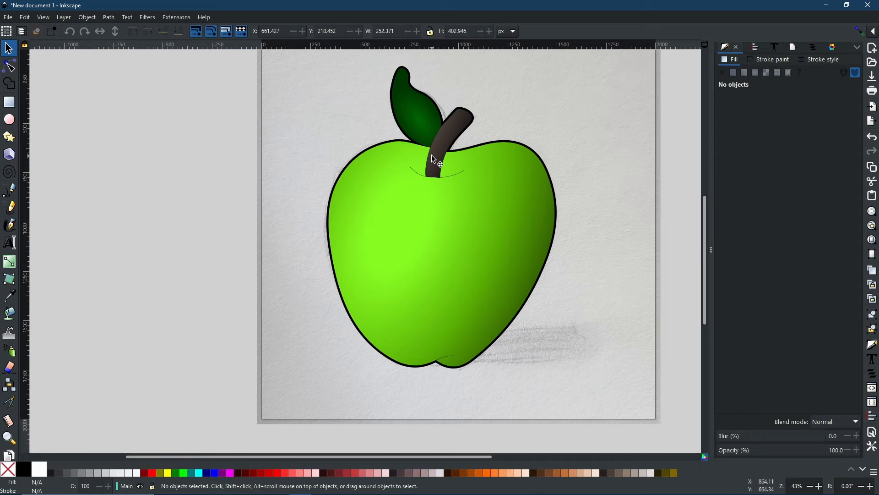
left_click(439, 184)
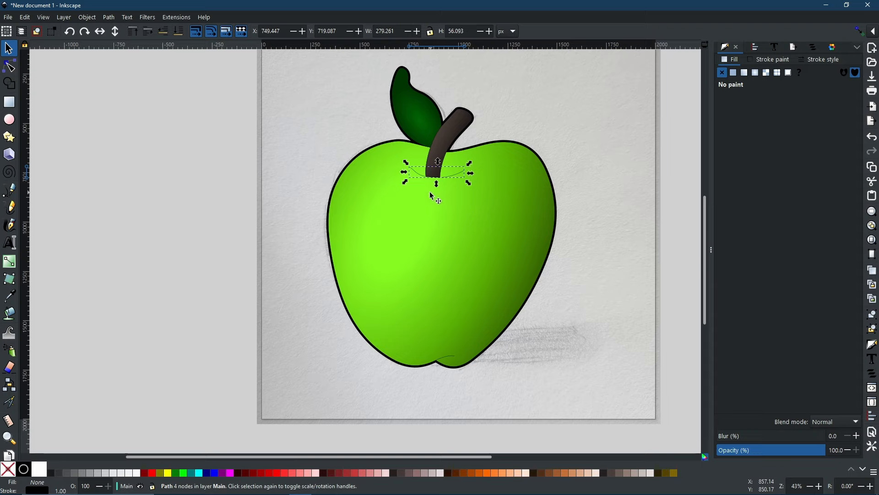
left_click(443, 361, "shift")
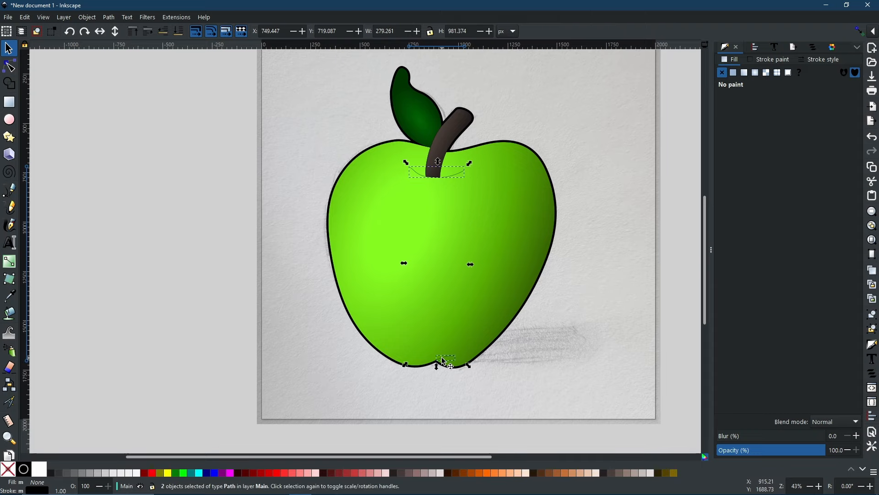
left_click(455, 180)
left_click(454, 175)
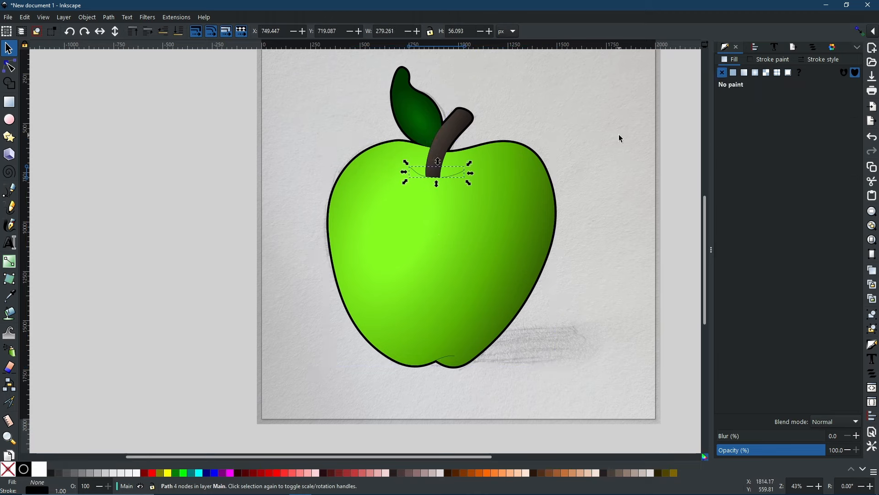
left_click(109, 17)
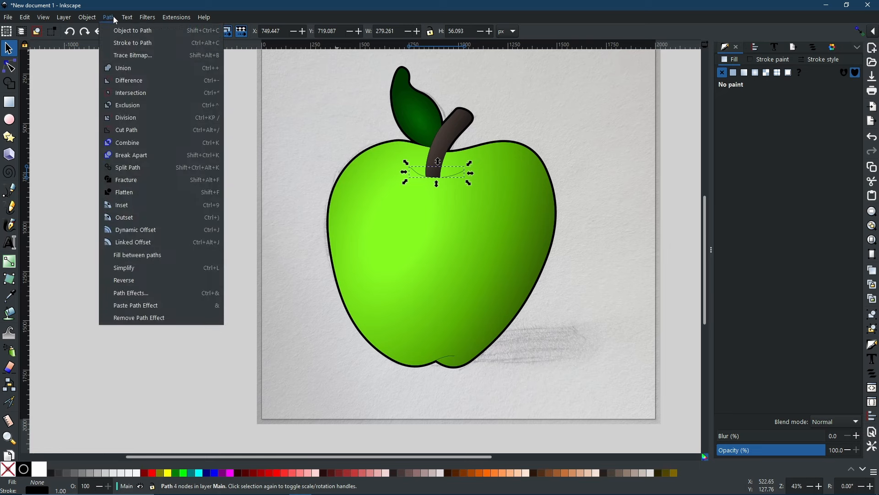
left_click(154, 296)
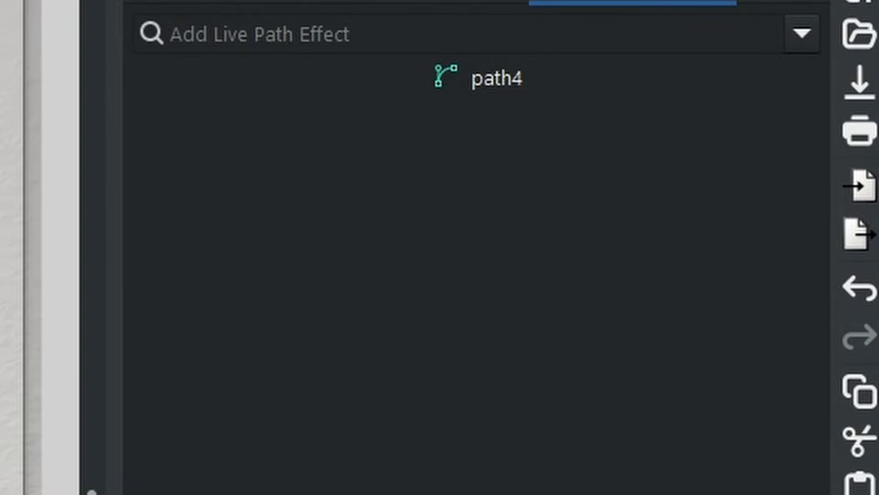
left_click(808, 33)
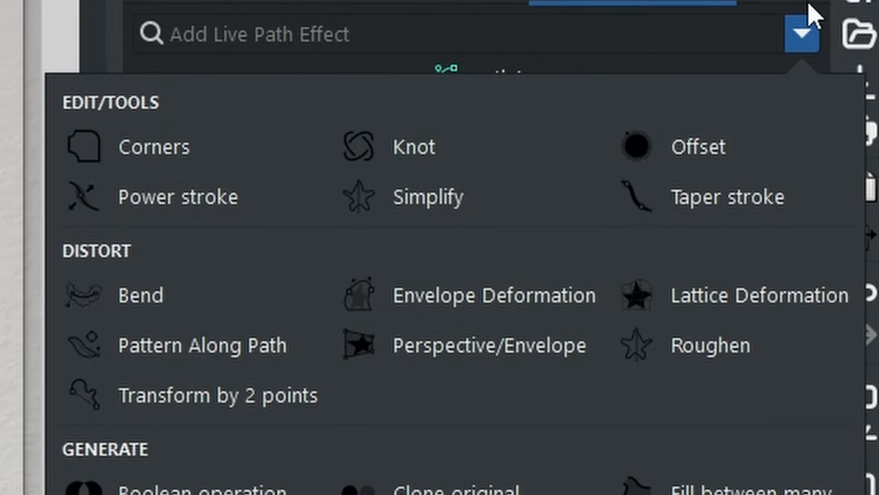
left_click(773, 201)
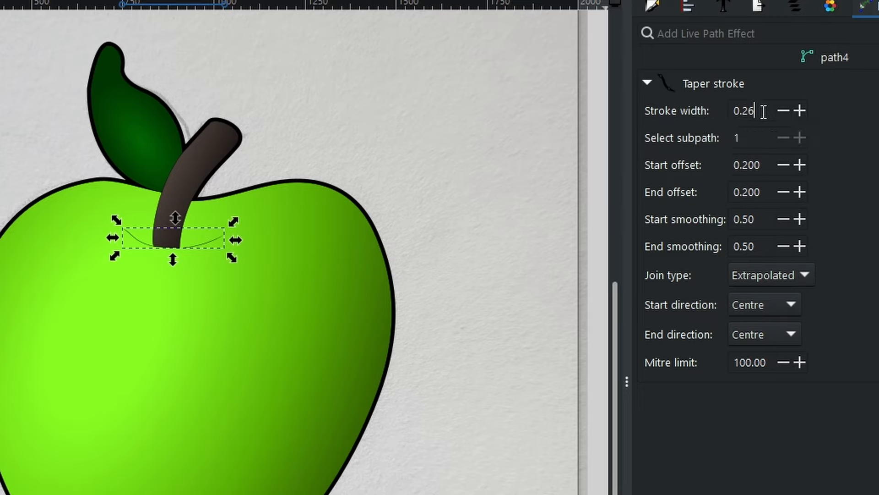
Step: Set the Taper stroke width of the stem crease to 3
double_click(764, 112)
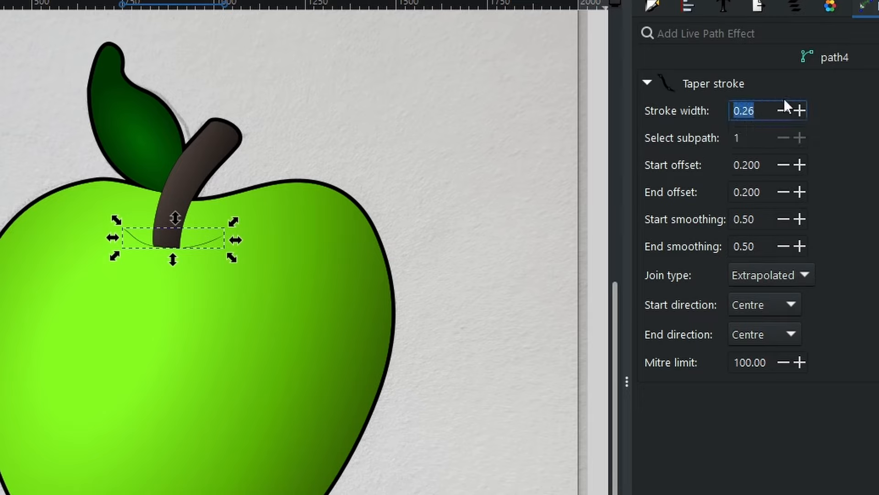
type("5")
key("Return")
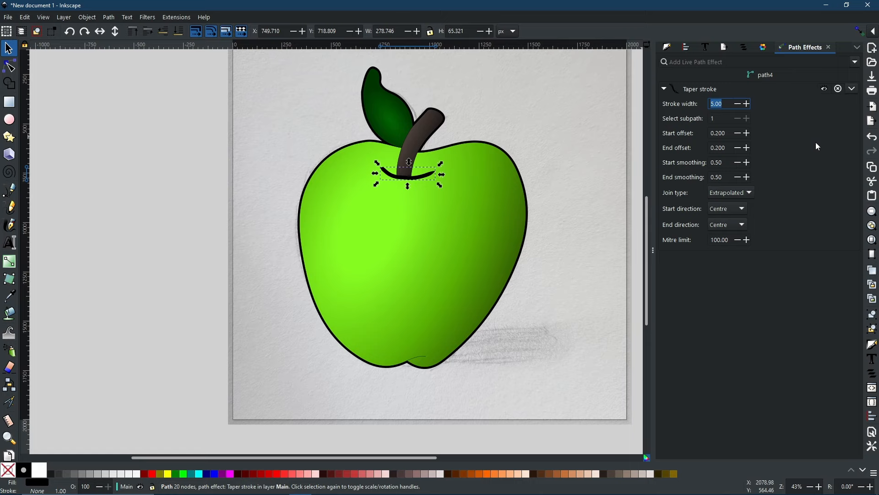
type("3")
key("Return")
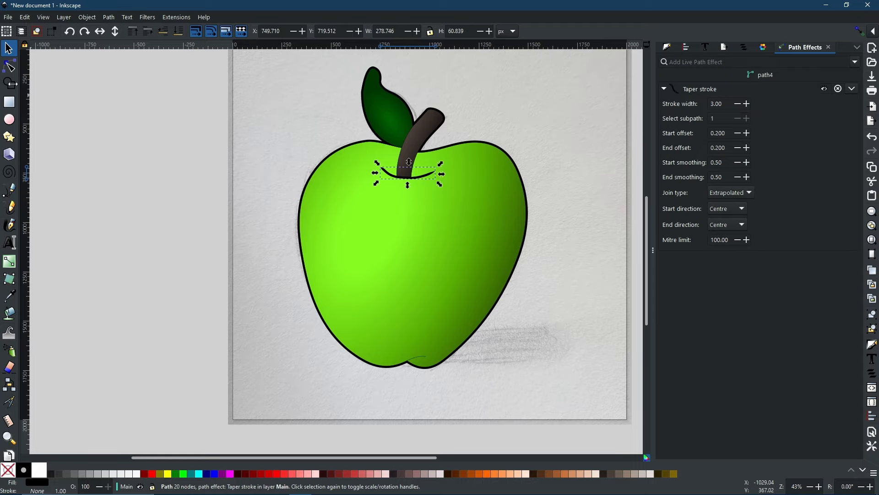
Step: Lengthen both tapers of the stem crease inward to the stem's sides, with a start offset of about 0.939
left_click(16, 66)
scroll(420, 185, "up", 5)
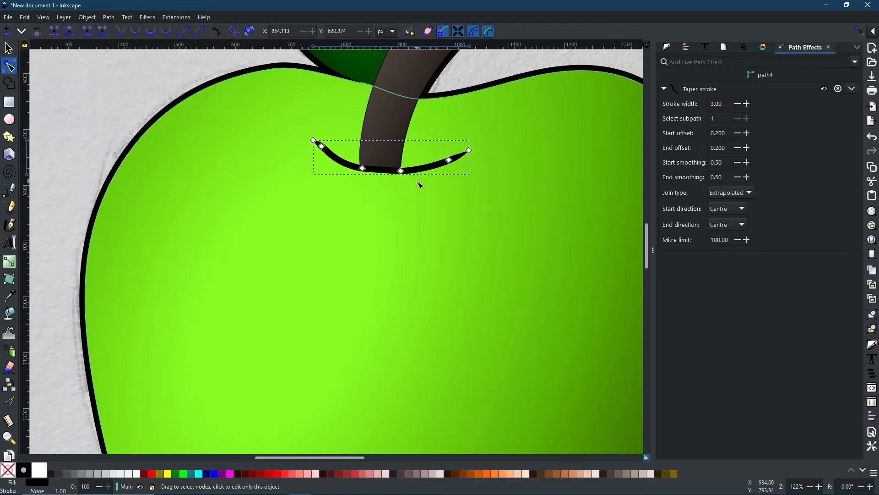
scroll(320, 153, "up", 1)
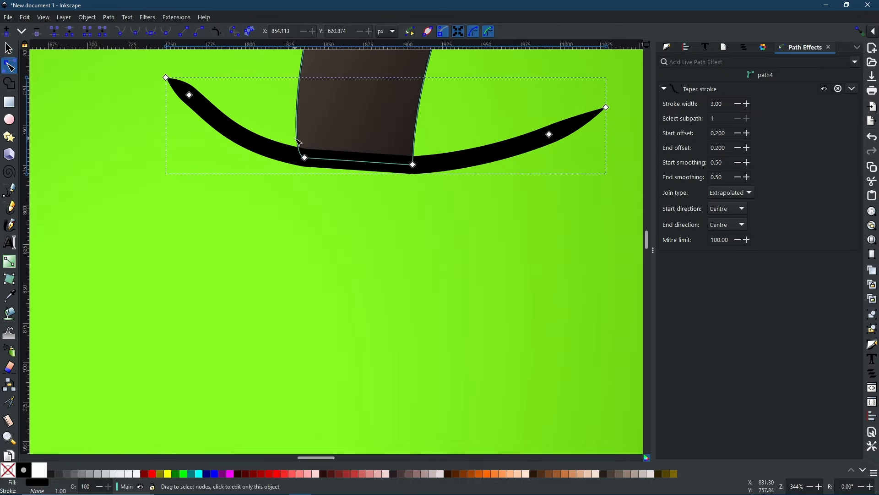
left_click_drag(279, 133, 287, 189)
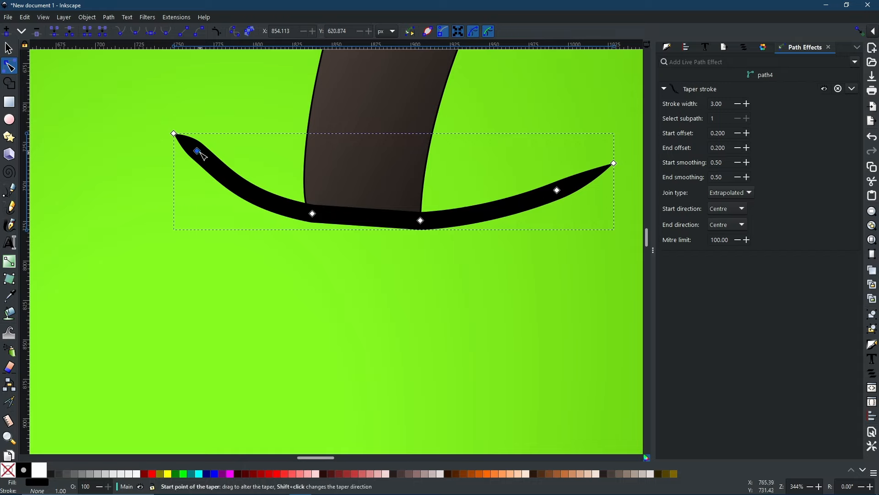
mouse_move(203, 156)
left_mouse_down()
mouse_move(264, 198)
mouse_move(301, 206)
left_mouse_up()
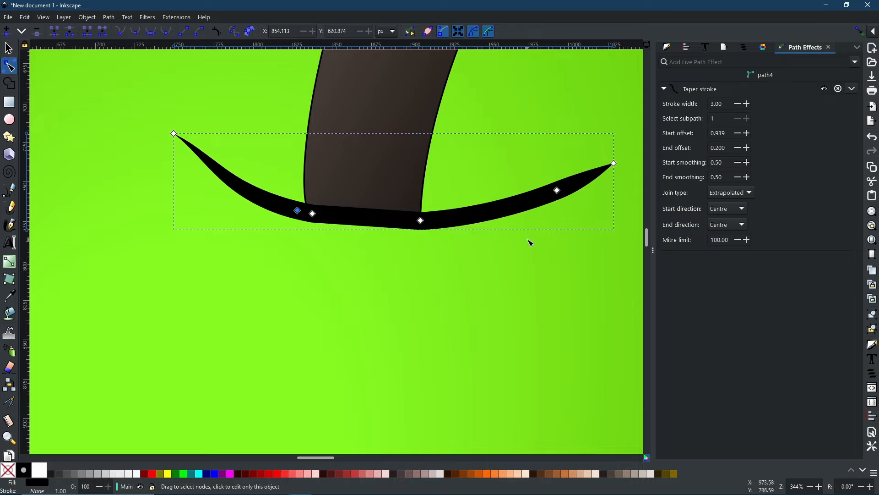
left_click_drag(558, 190, 433, 233)
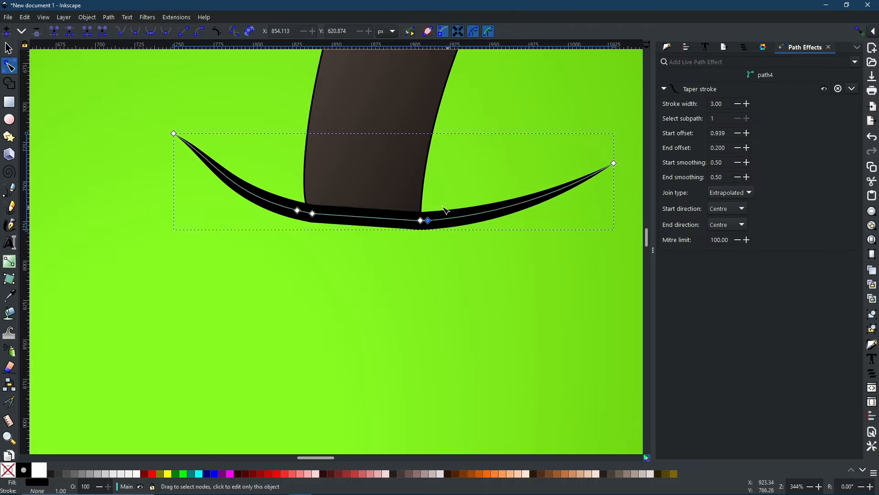
Step: Convert the tapered stem crease to a path, fill it with black and remove its stroke
left_click(108, 16)
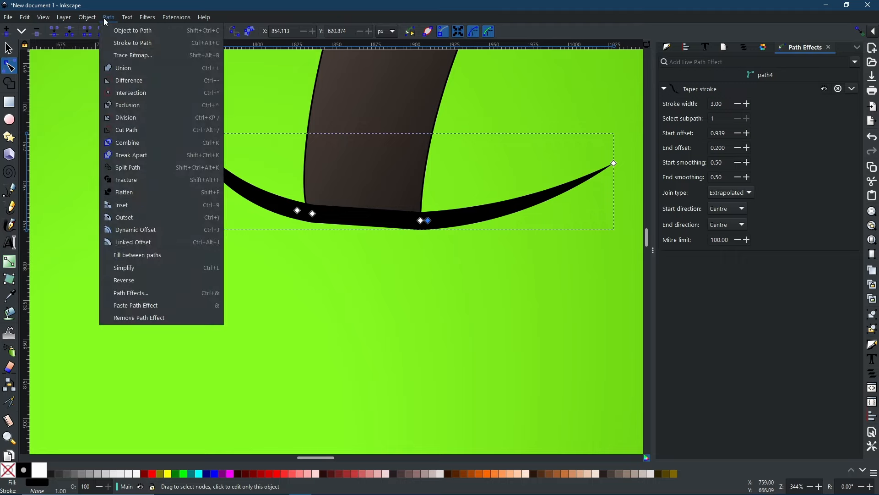
left_click(122, 32)
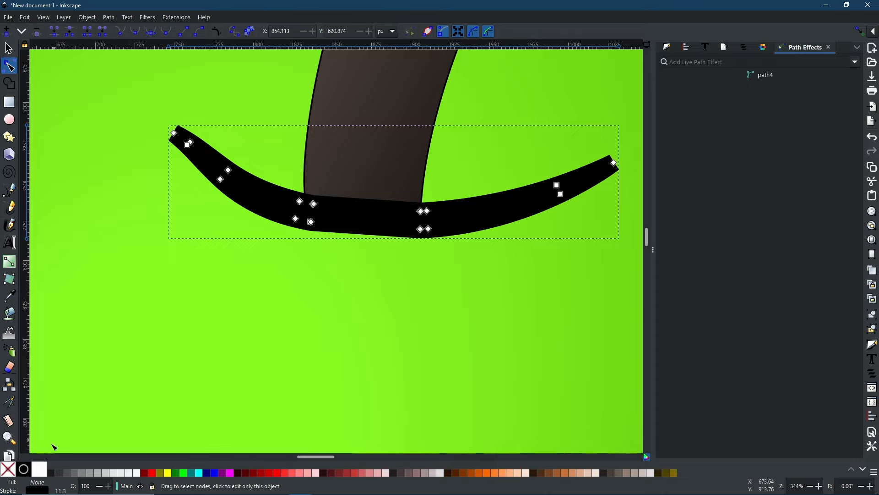
left_click(29, 472)
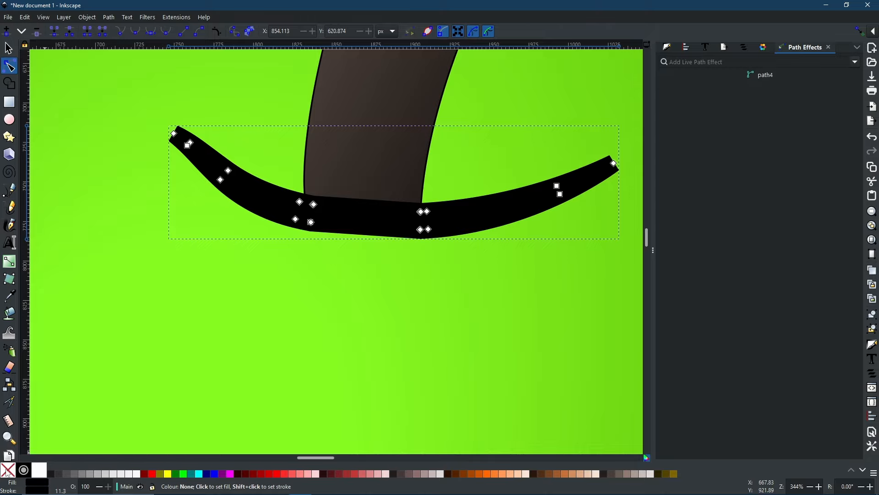
left_click(7, 472, "shift")
Step: Select the small crease line at the bottom of the apple for editing
scroll(387, 192, "down", 6)
left_click_drag(394, 366, 392, 186)
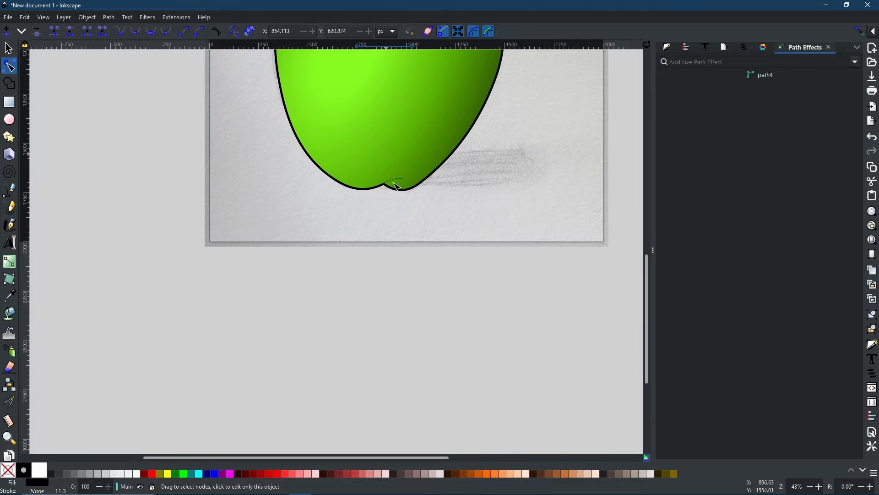
scroll(372, 196, "up", 5)
mouse_move(413, 155)
left_mouse_down()
mouse_move(384, 188)
mouse_move(289, 255)
left_mouse_up()
left_click(363, 225)
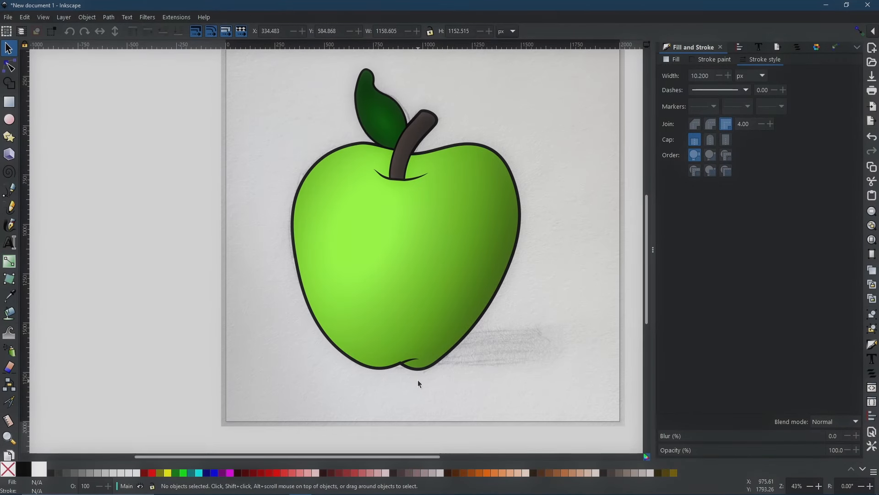
Step: Move the small bottom crease so its edge runs flush into the apple's outline, with snapping turned off for the fine adjustment
scroll(417, 381, "up", 6)
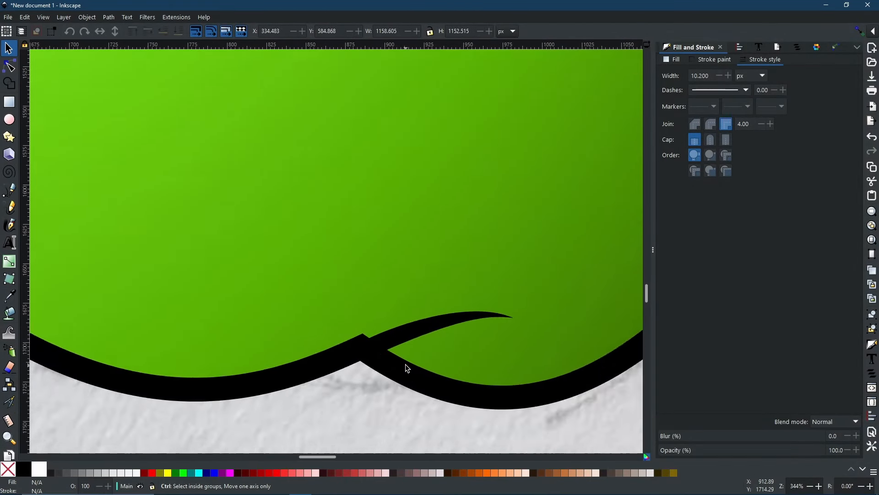
scroll(407, 368, "up", 1)
left_click(387, 328)
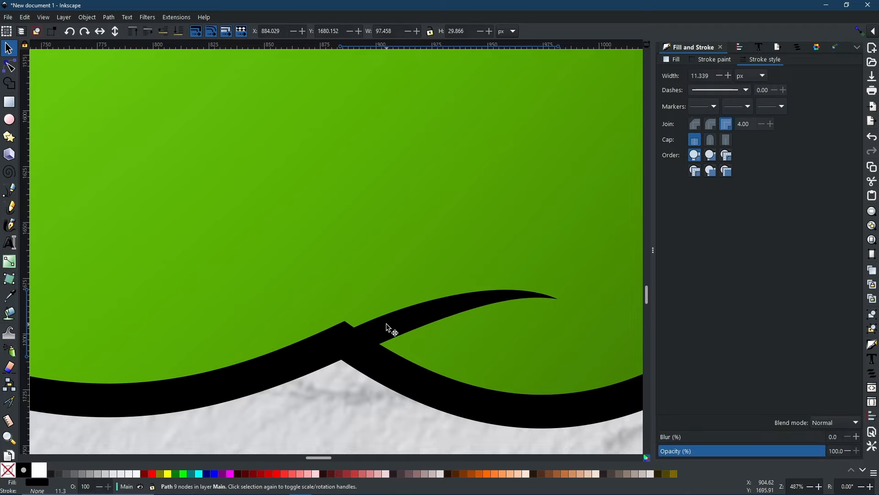
left_click_drag(390, 331, 355, 330)
left_click(858, 33)
scroll(348, 331, "up", 6)
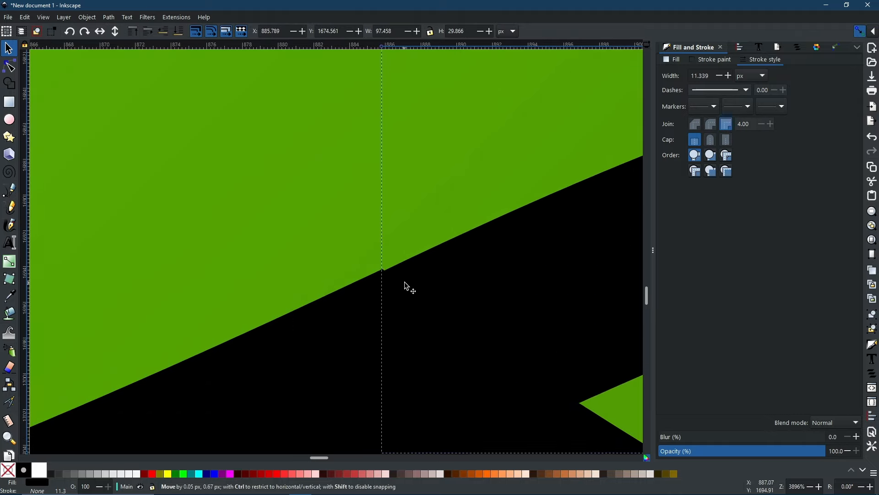
left_click(861, 30)
left_click_drag(434, 277, 431, 281)
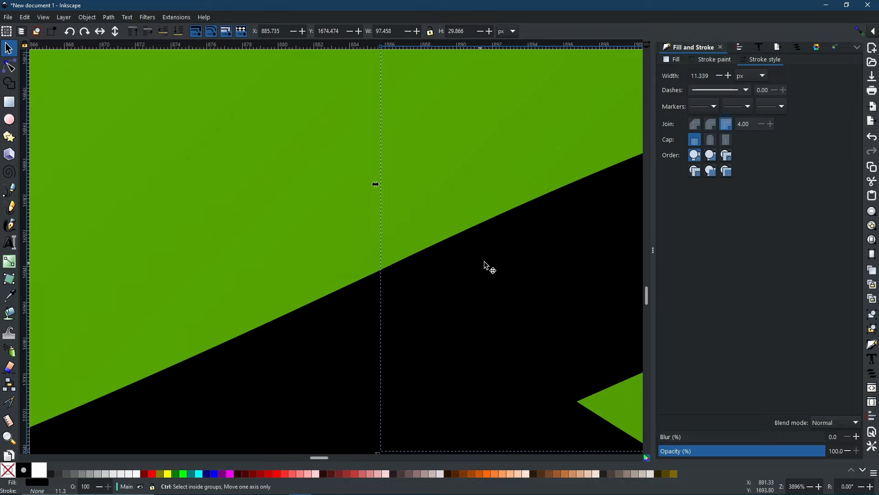
Step: Draw an ellipse over the stem's cut end, convert it to a path and rotate it to fit the rounded tip, about 80 × 68 px
scroll(483, 272, "down", 9)
scroll(505, 243, "down", 2)
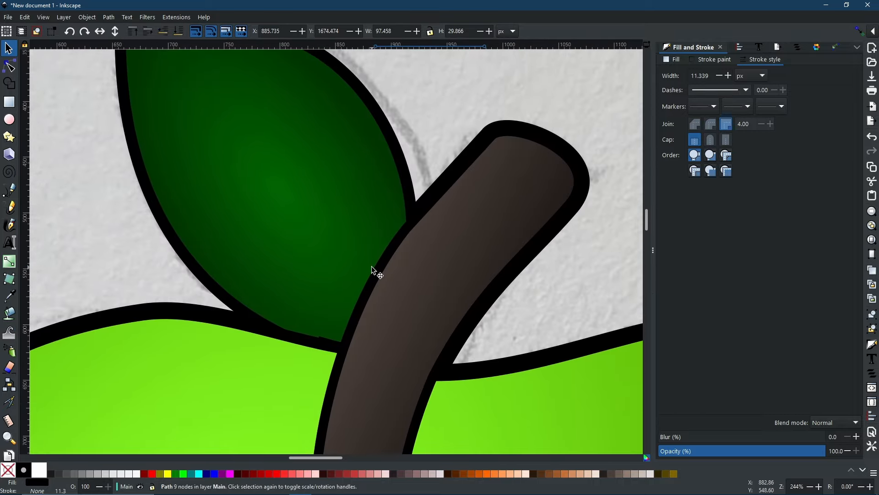
scroll(387, 268, "down", 2)
scroll(387, 268, "up", 2)
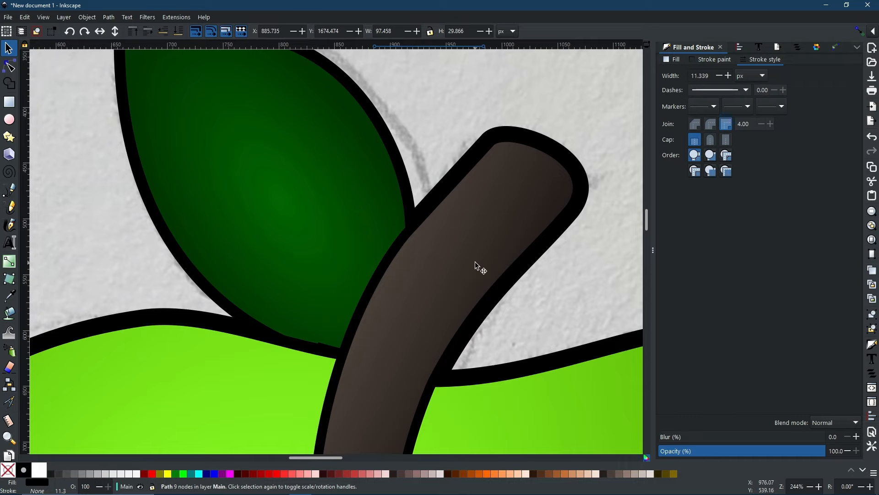
left_click_drag(301, 154, 393, 206)
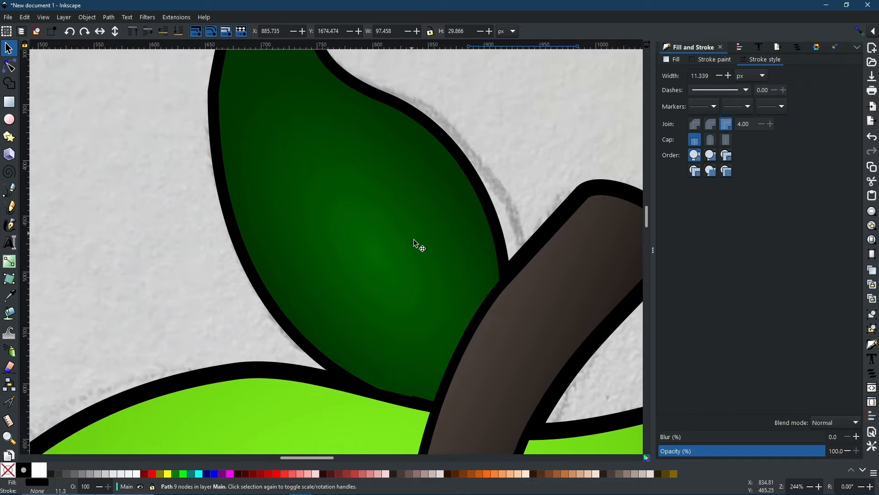
left_click_drag(572, 293, 447, 256)
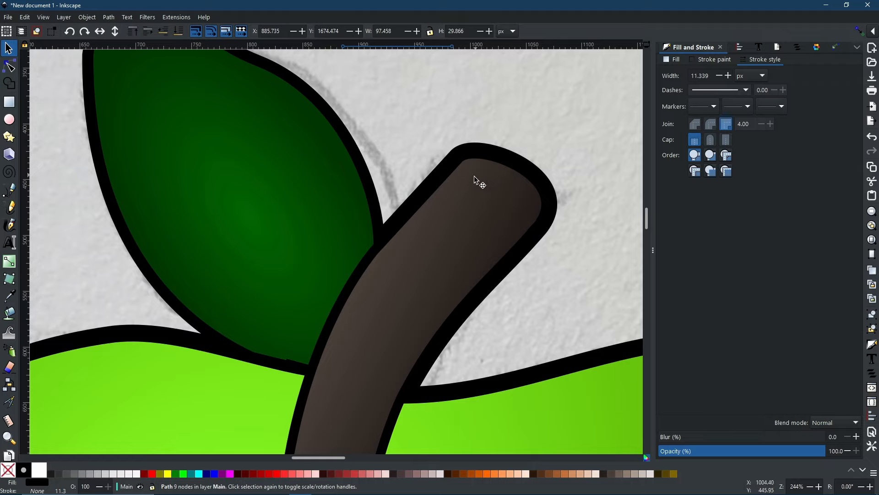
left_click(10, 123)
mouse_move(460, 147)
left_mouse_down()
mouse_move(538, 209)
mouse_move(562, 193)
left_mouse_up()
key("ctrl+shift+c")
key("s")
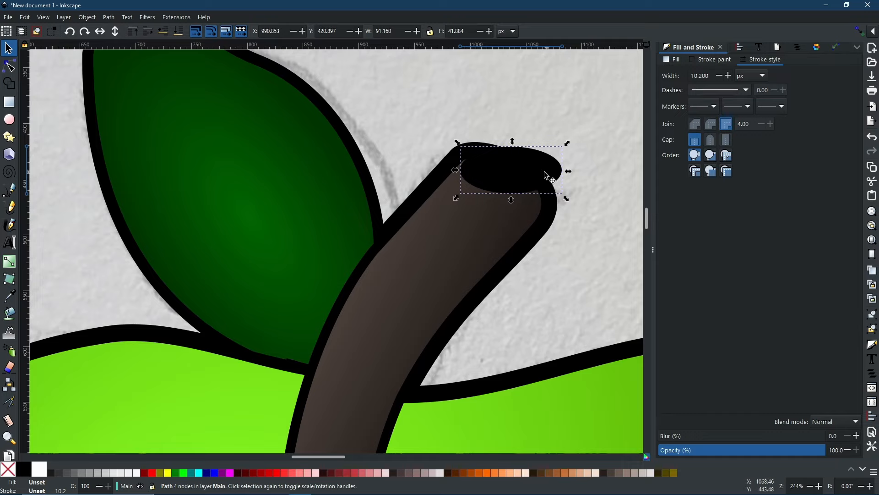
left_click(549, 175)
left_click_drag(568, 143, 575, 179)
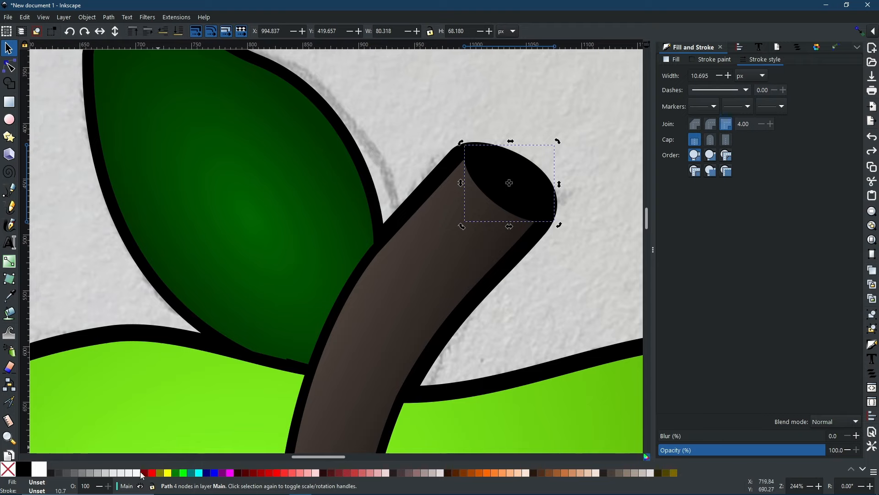
Step: Fill the ellipse on the stem's end with white and set its blend mode to Overlay
left_click(39, 470)
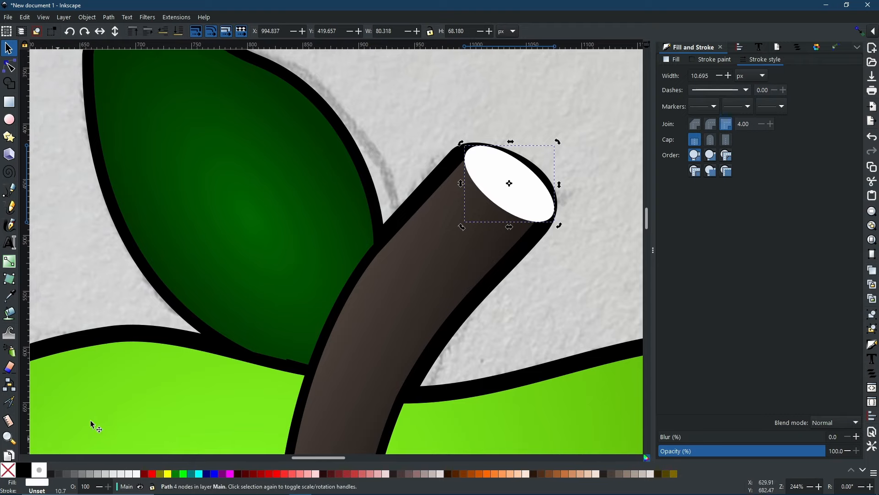
left_click(832, 425)
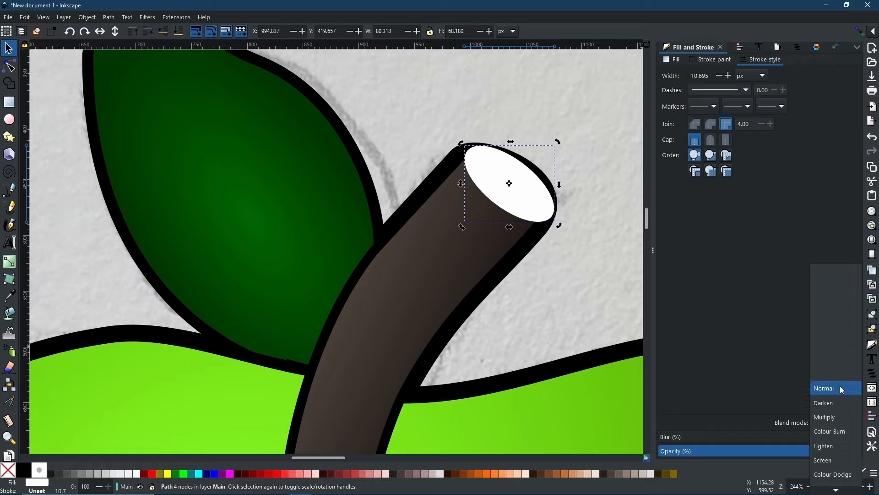
scroll(837, 383, "down", 2)
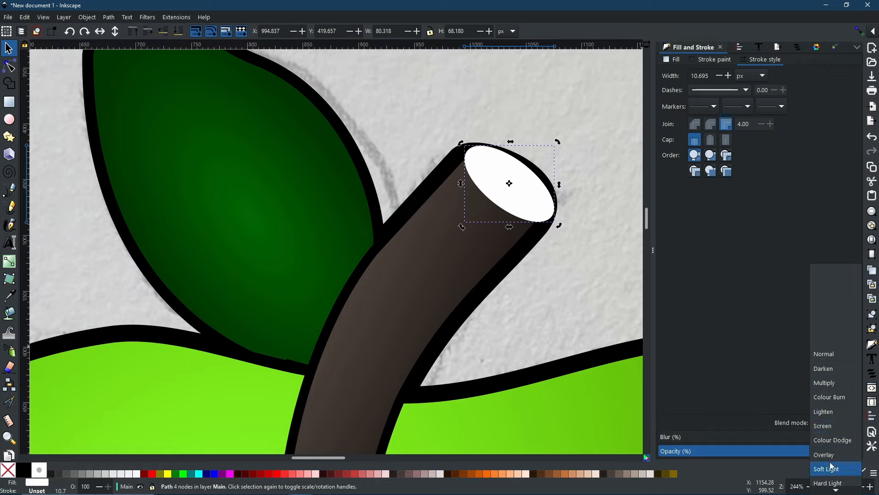
left_click(831, 455)
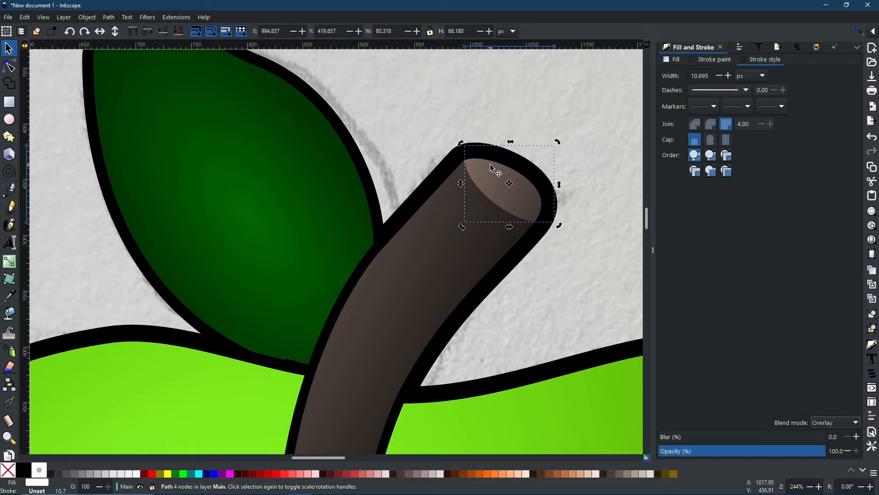
left_click(517, 262)
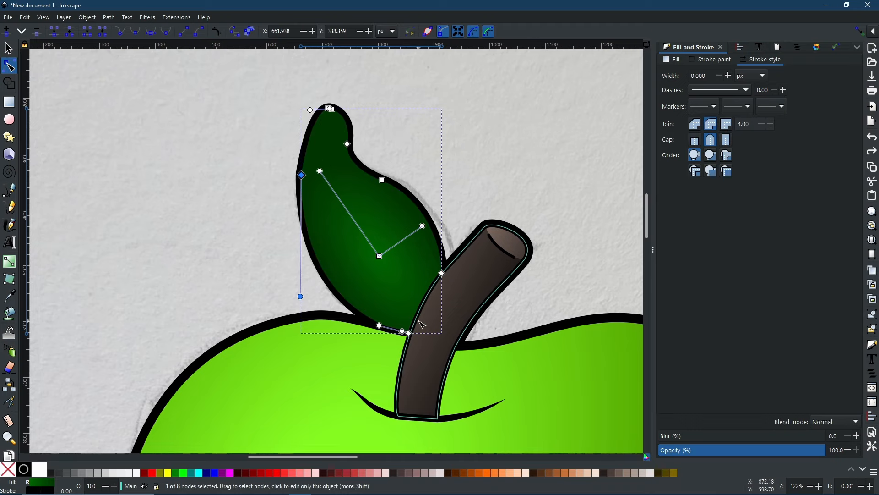
Step: Draw a closed, tapered central vein curving along the leaf, about 150 × 244 px, filled with black and without a stroke
key("b")
left_click(405, 304)
left_click_drag(325, 168, 326, 88)
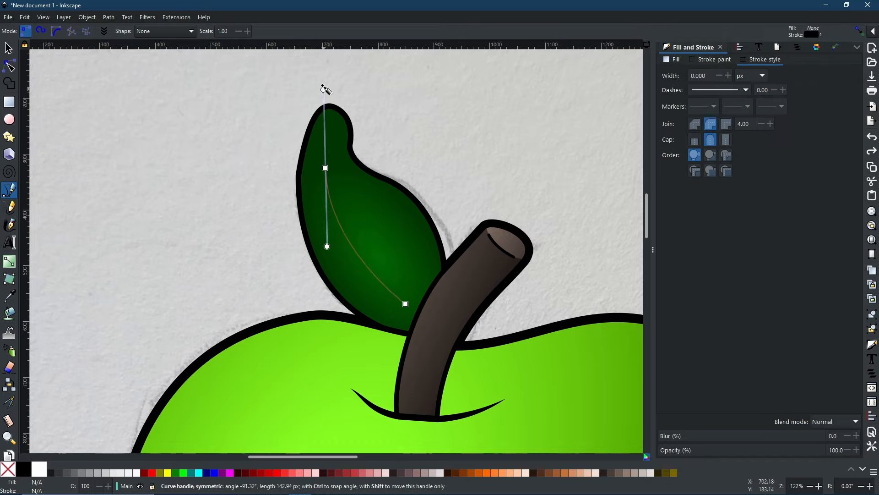
mouse_move(407, 303)
left_mouse_down()
mouse_move(457, 310)
mouse_move(485, 353)
mouse_move(408, 302)
left_mouse_up()
left_click(23, 469)
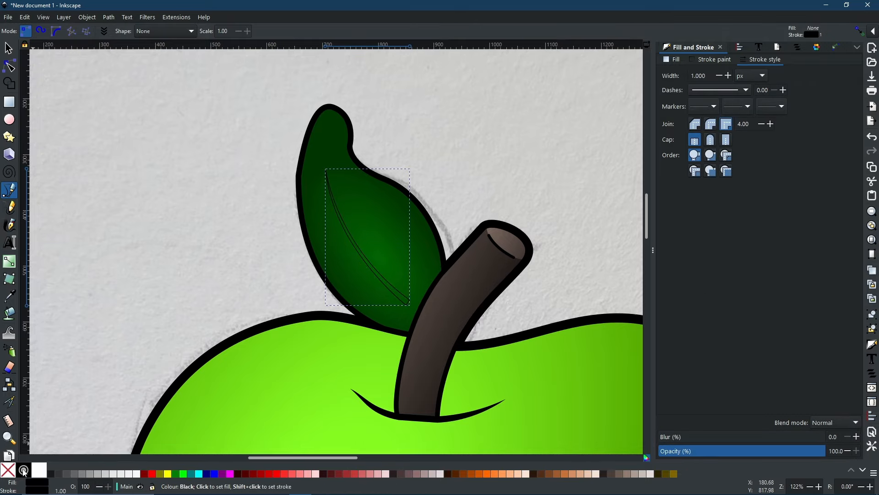
left_click(8, 468, "shift")
scroll(416, 291, "up", 2)
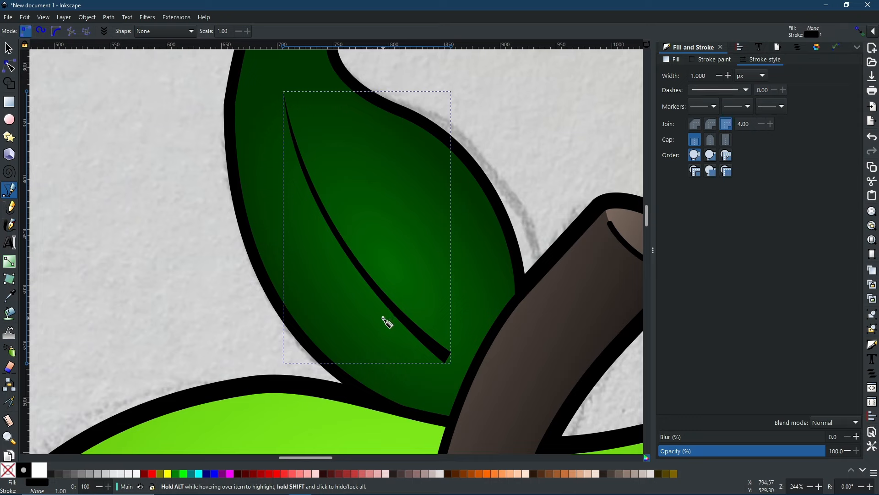
Step: Duplicate the central vein, then shrink and rotate the copy into a side vein about 22 × 96 px
left_click(9, 49)
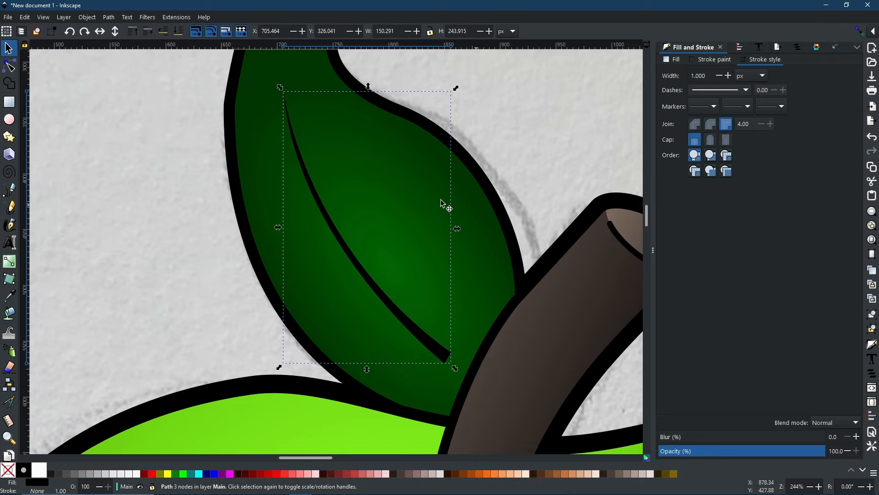
right_click(329, 219)
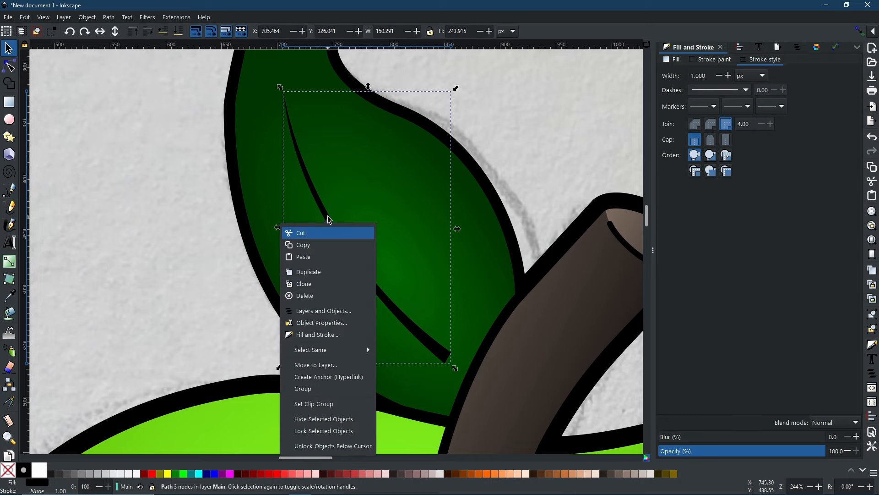
left_click(310, 272)
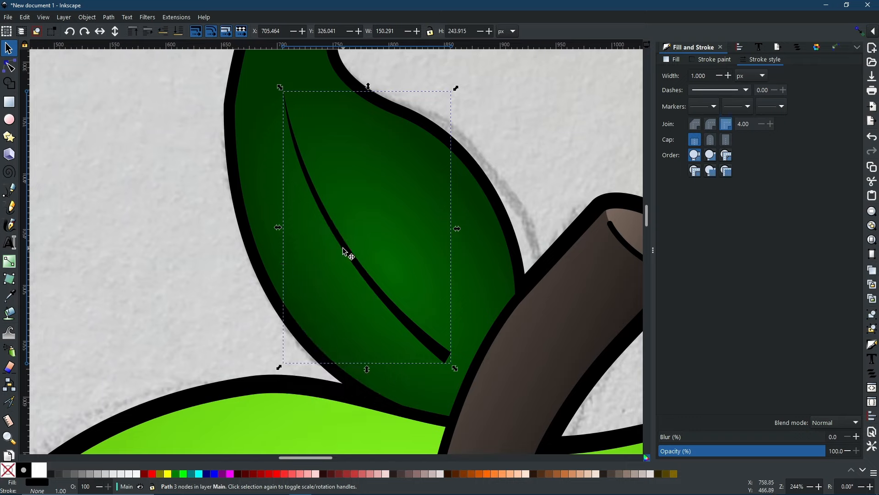
left_click(343, 249)
left_click_drag(456, 88, 499, 120)
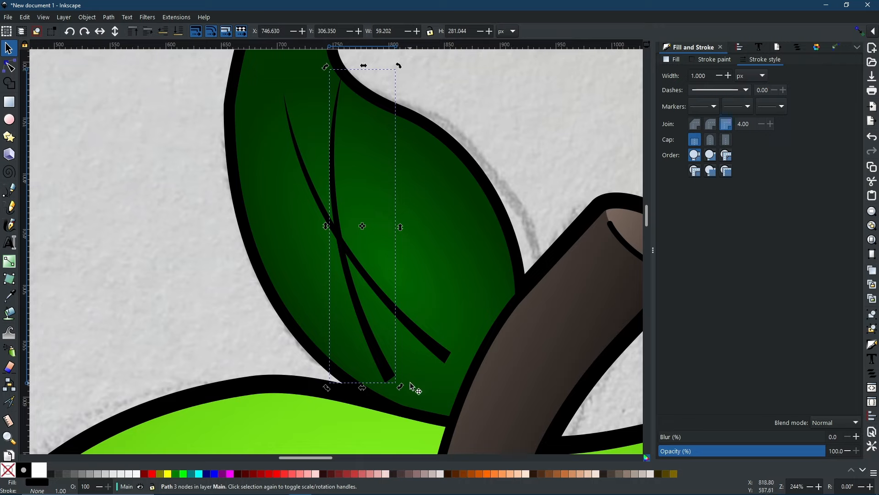
left_click(379, 362)
left_click_drag(399, 386, 379, 361)
left_click(359, 255)
left_click_drag(373, 167, 391, 180)
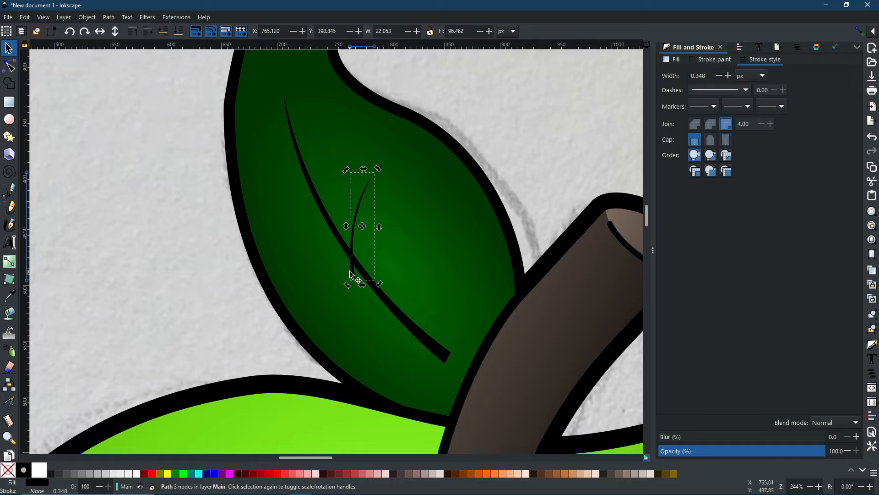
Step: Stamp four copies of the side vein along the stem-facing side of the central vein and leave the original outside the leaf
mouse_move(356, 276)
left_mouse_down()
mouse_move(429, 312)
mouse_move(430, 334)
mouse_move(394, 313)
mouse_move(345, 253)
mouse_move(405, 308)
mouse_move(377, 288)
mouse_move(302, 174)
mouse_move(296, 207)
mouse_move(222, 339)
left_mouse_up()
key("space")
key("space")
key("space")
key("space")
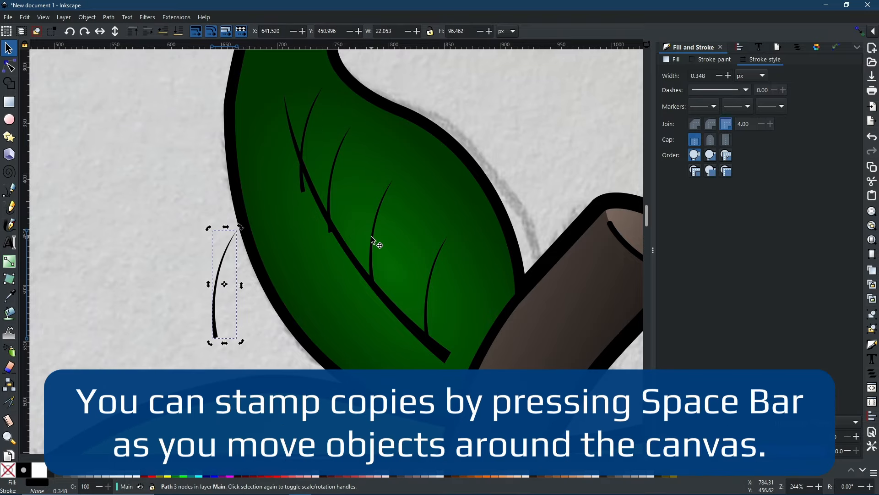
Step: Shrink the three upper side veins progressively toward the leaf tip and join them to the central vein, then select the spare vein outside the leaf
left_click(372, 235)
left_click_drag(394, 174, 397, 182)
left_click_drag(373, 266, 365, 272)
left_click(330, 206)
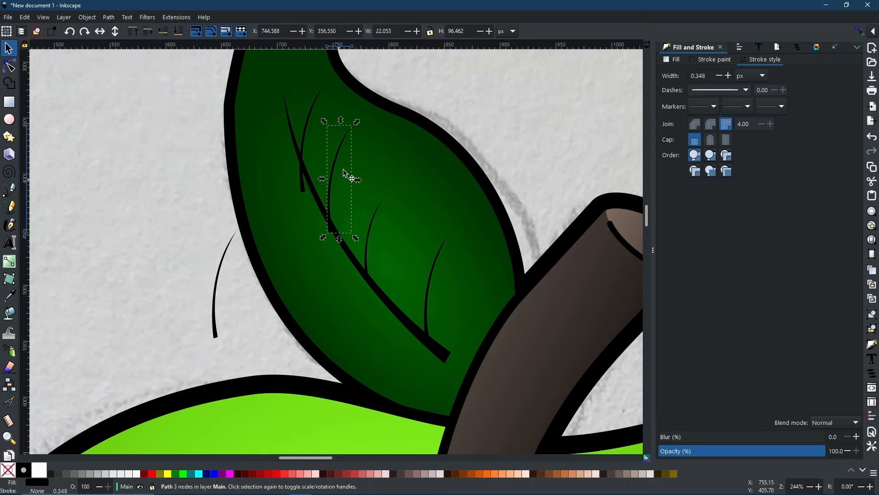
left_click_drag(354, 125, 346, 132)
left_click_drag(331, 192, 298, 158)
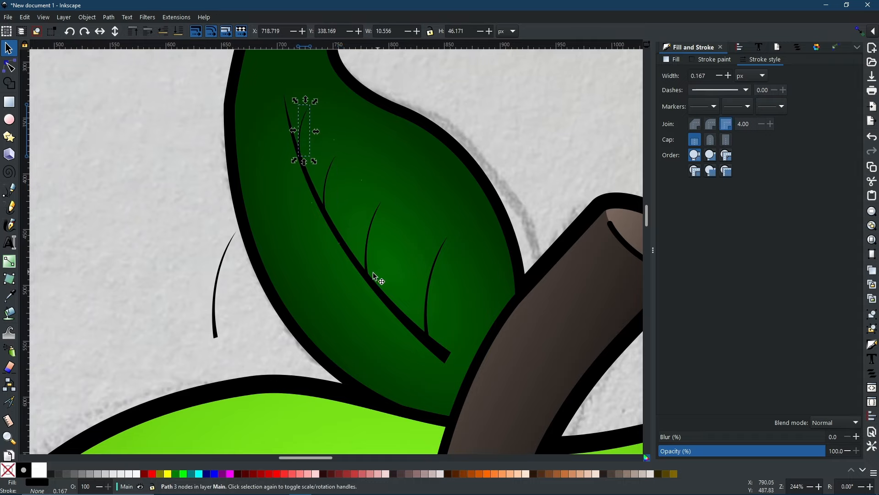
left_click(215, 336)
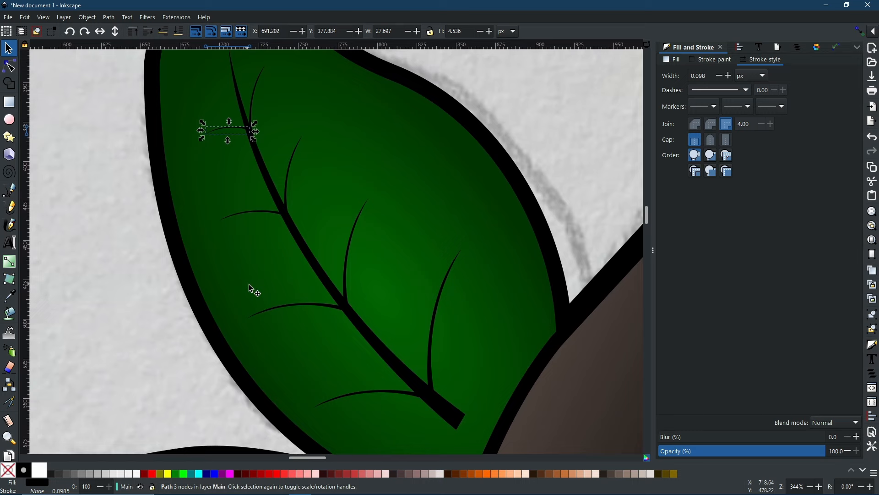
Step: Unite the central vein and all its side veins into a single path
scroll(249, 289, "down", 2)
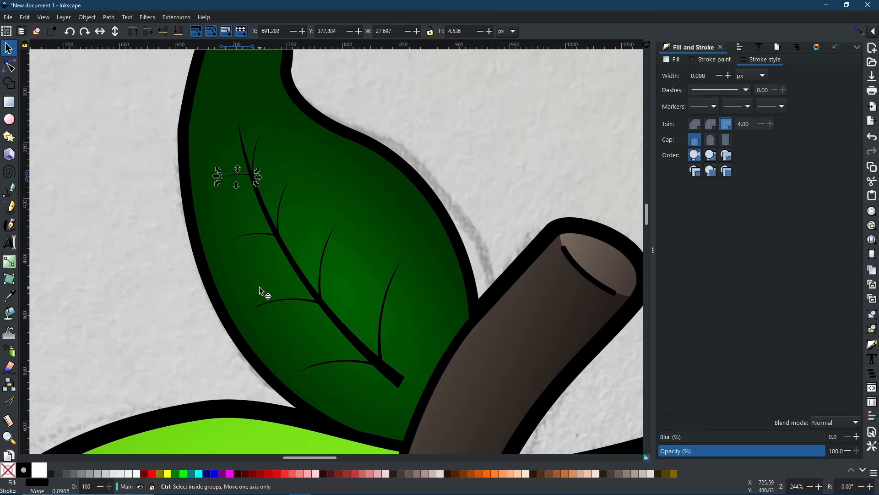
key("shift")
left_click(253, 150, "shift")
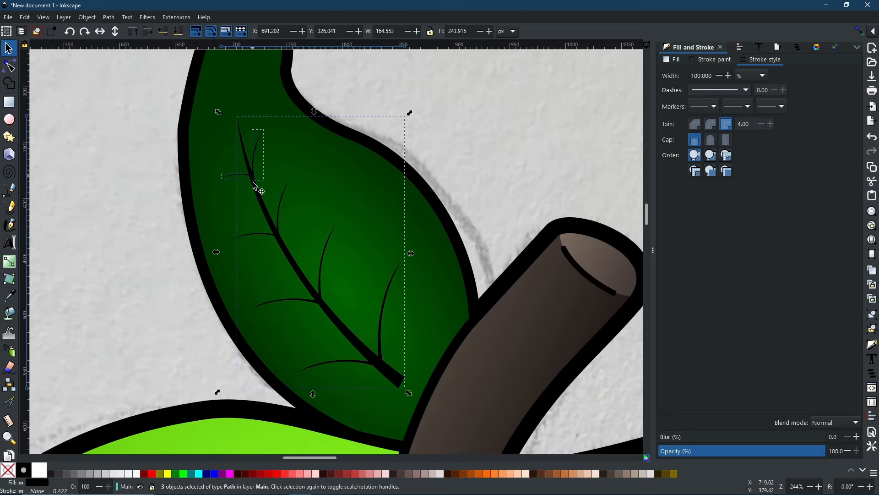
left_click(270, 237, "shift")
left_click(324, 266, "shift")
left_click(294, 301, "shift")
left_click(385, 315, "shift")
left_click(347, 363, "shift")
left_click(107, 19)
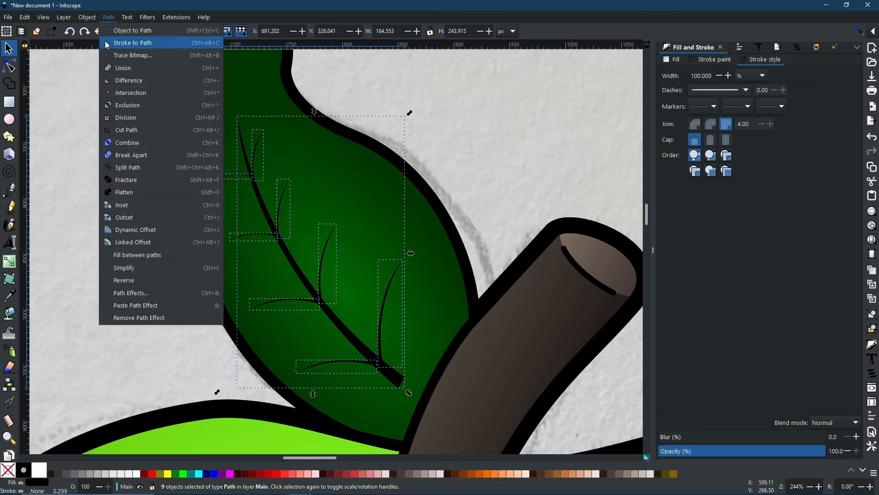
left_click(116, 72)
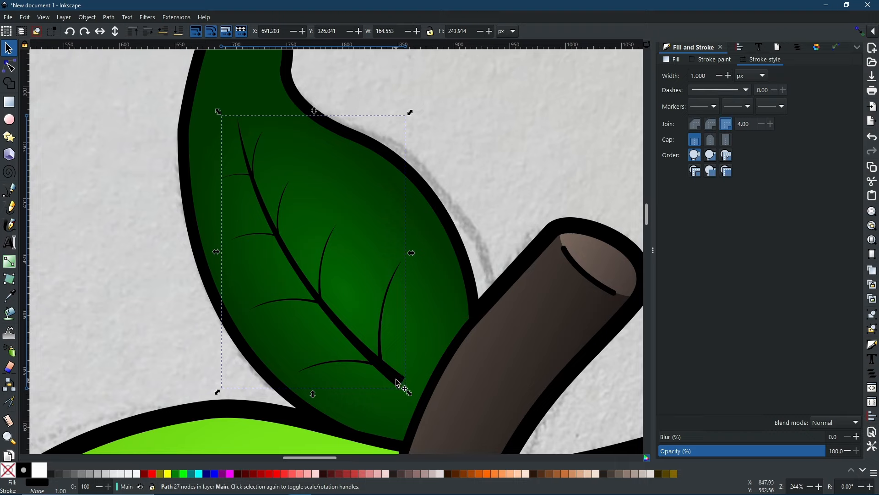
Step: Move and rotate the united vein shape so it follows the leaf's curve and its thick end meets the stem
left_click_drag(384, 376, 411, 381)
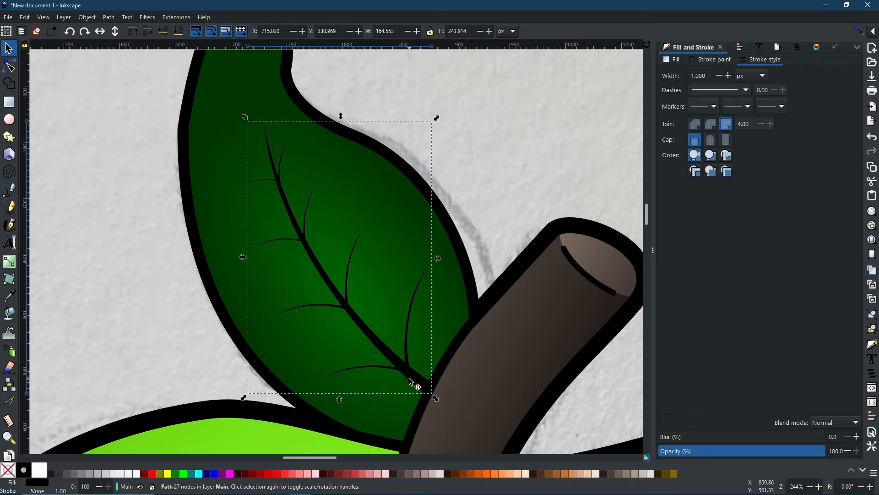
left_click(410, 381)
left_click_drag(433, 117, 410, 117)
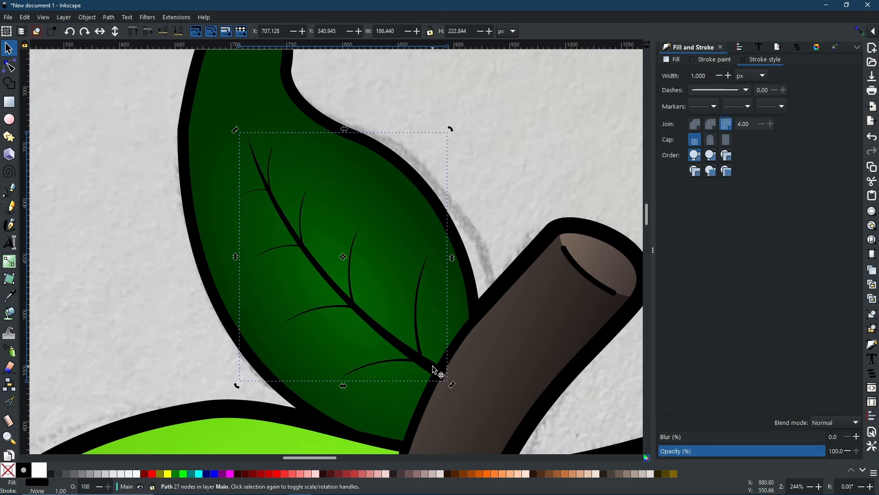
left_click_drag(435, 367, 419, 373)
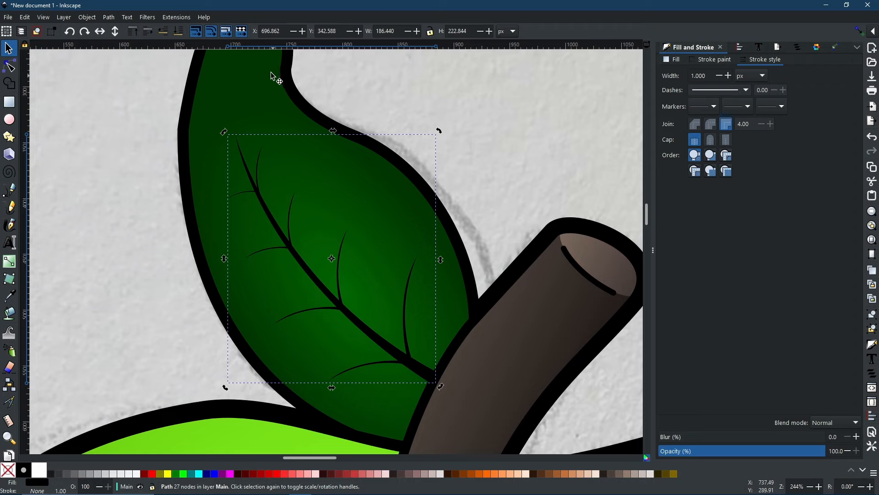
left_click_drag(259, 61, 272, 125)
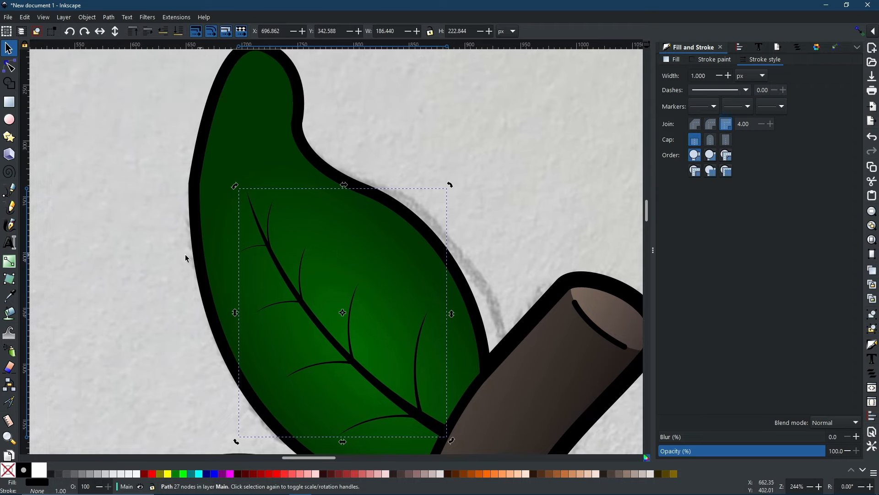
Step: Recolour the united vein shape with the dark green sampled from the leaf's upper tip
left_click(11, 297)
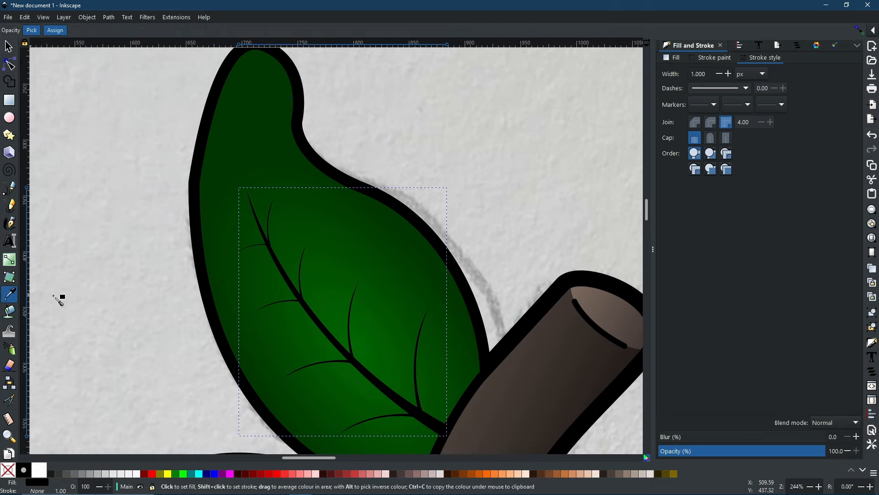
left_click(257, 52)
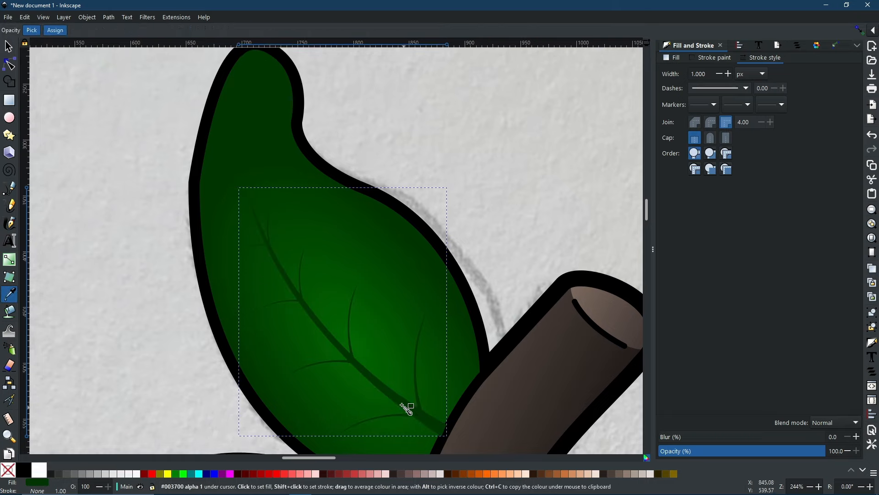
scroll(408, 359, "down", 2)
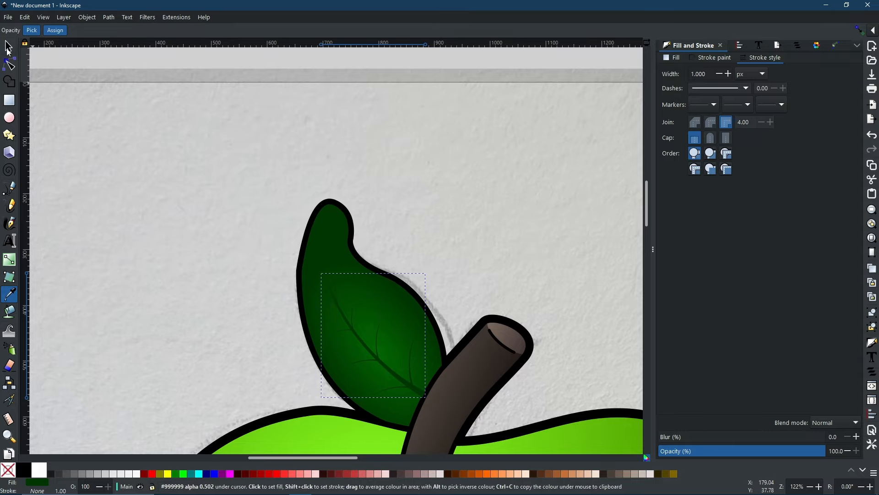
Step: Lower the vein shape in the stacking order so its thick end sits behind the stem
left_click(8, 47)
scroll(403, 360, "up", 3)
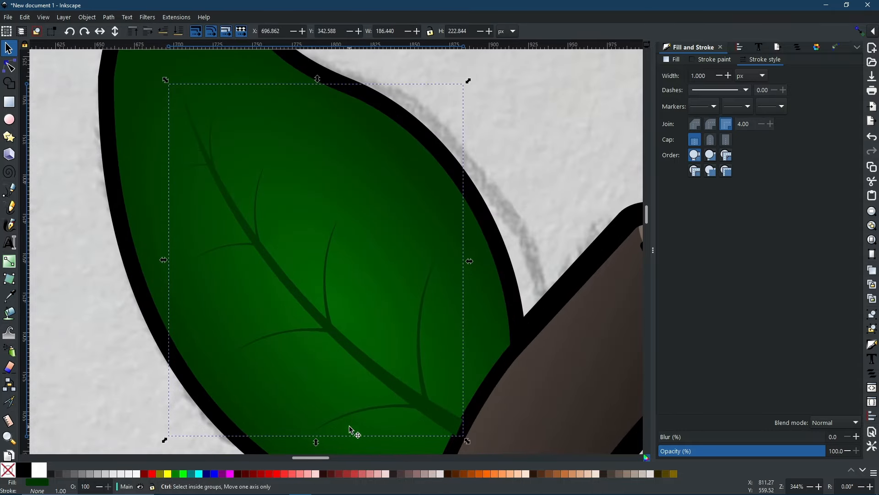
scroll(332, 396, "down", 5)
scroll(332, 396, "right", 3)
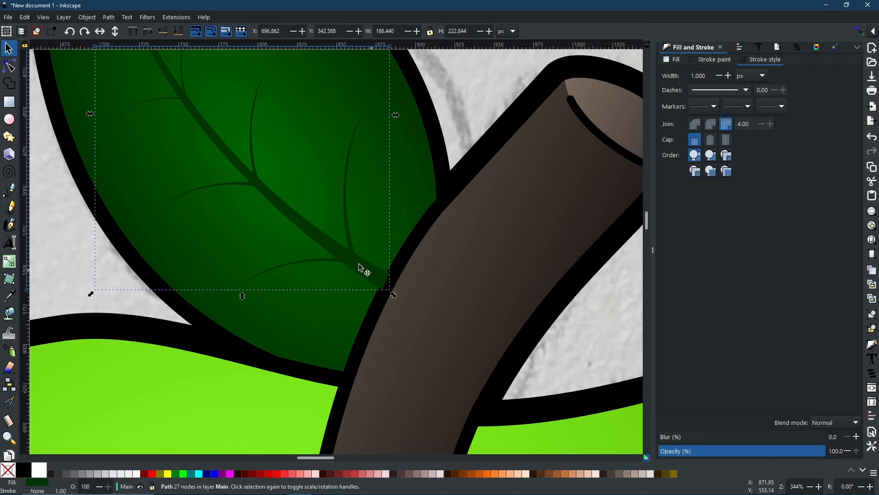
left_click(164, 33)
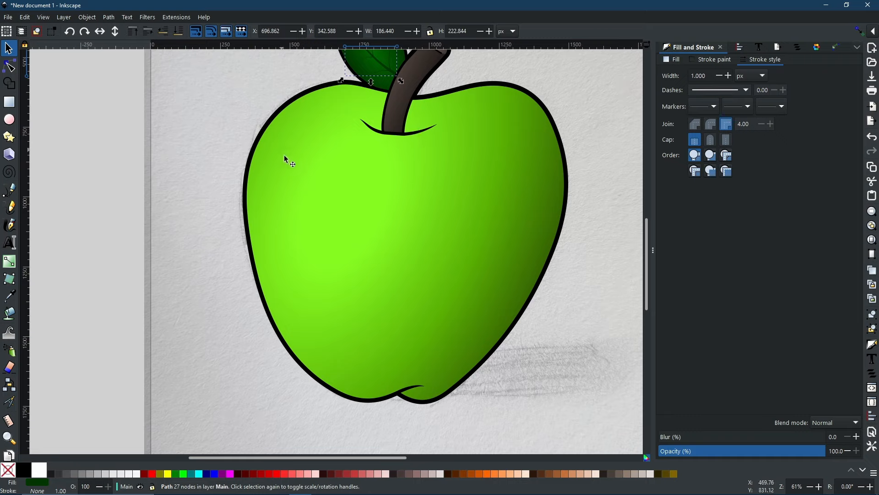
Step: Draw an ellipse about 241 by 89 px over the base of the stem and fill it with black
key("b")
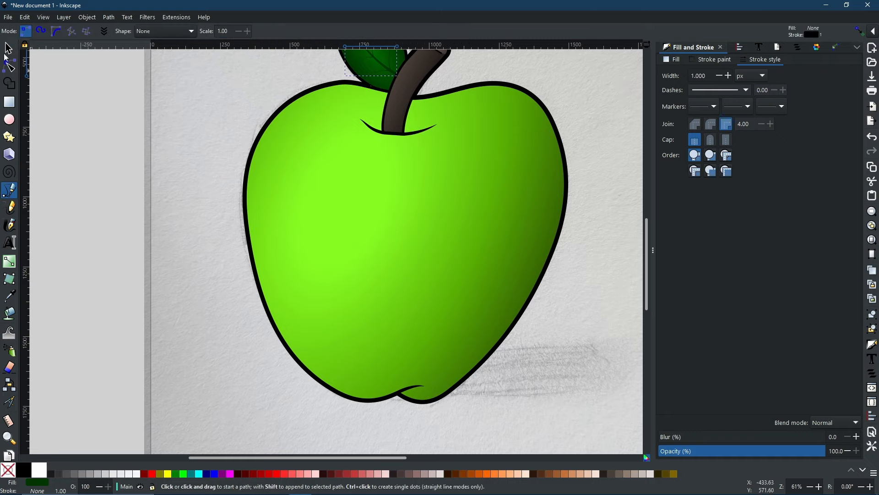
left_click(3, 117)
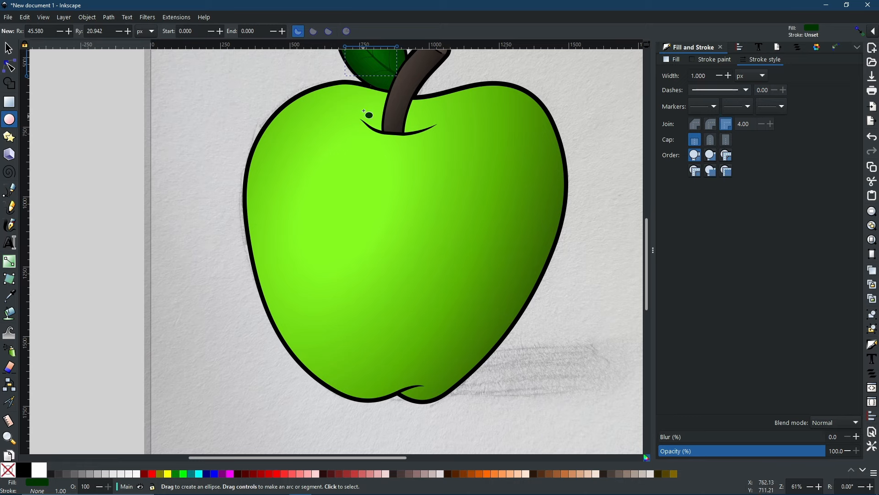
mouse_move(363, 109)
left_mouse_down()
mouse_move(420, 136)
mouse_move(401, 122)
mouse_move(441, 121)
left_mouse_up()
key("s")
left_click(24, 470)
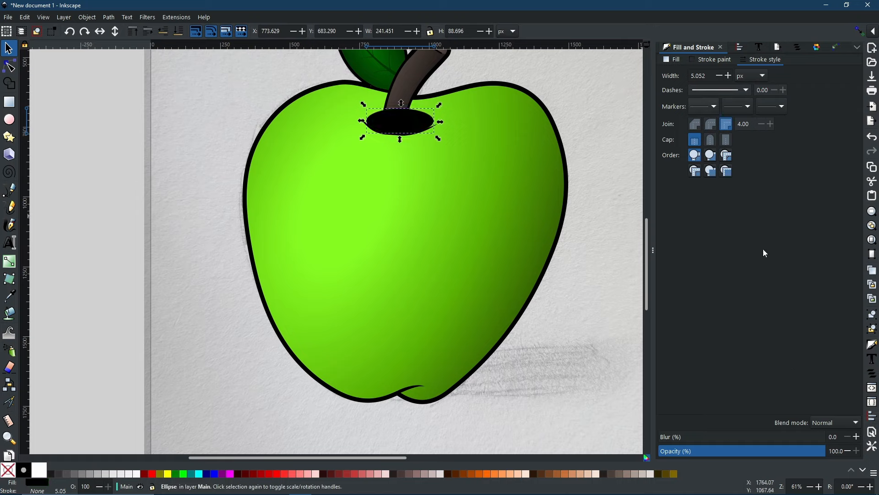
Step: Turn the black ellipse into a soft shadow around the stem base with 48.4% blur and 61.6% opacity
left_click_drag(792, 453, 690, 459)
left_click_drag(691, 442, 726, 447)
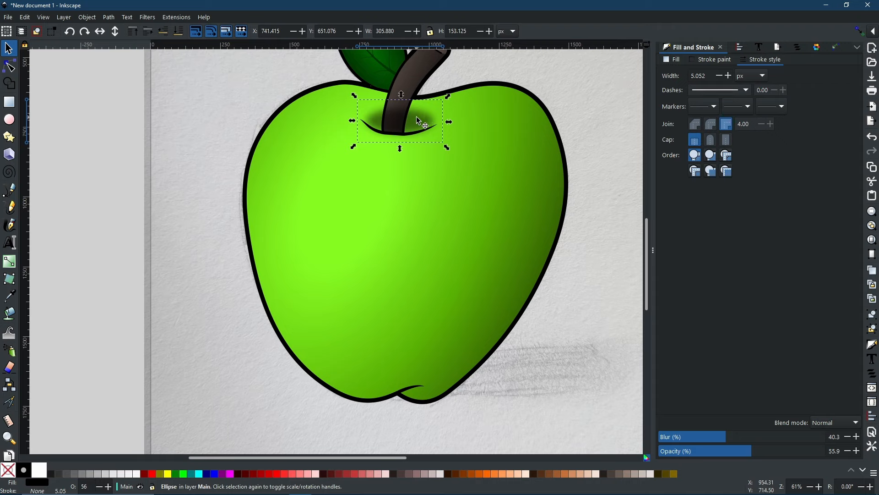
left_click_drag(419, 120, 414, 117)
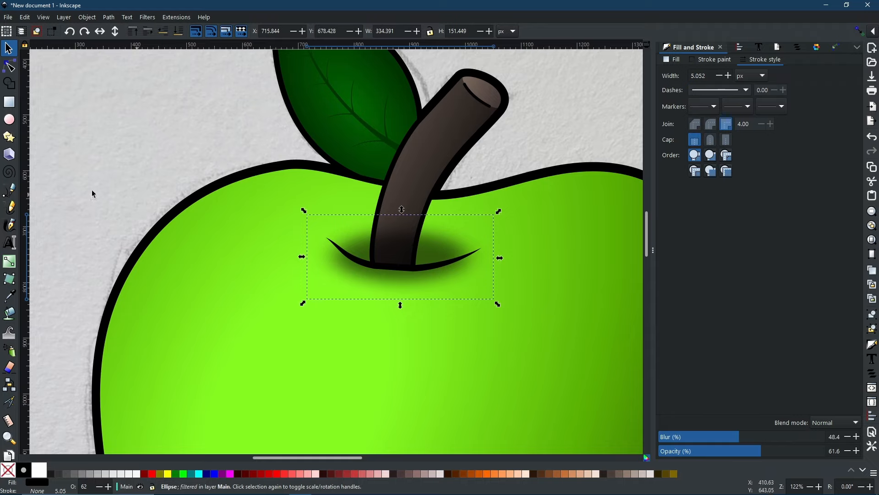
Step: Draw a closed straight-segment shape that follows the crease below the stem and encloses the upper part of the shadow
left_click(9, 189)
left_click(325, 236)
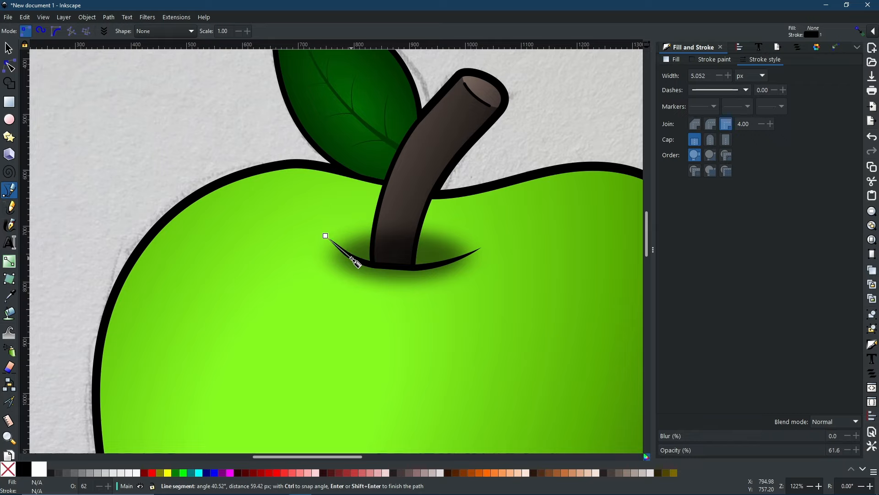
left_click(352, 260)
left_click(390, 267)
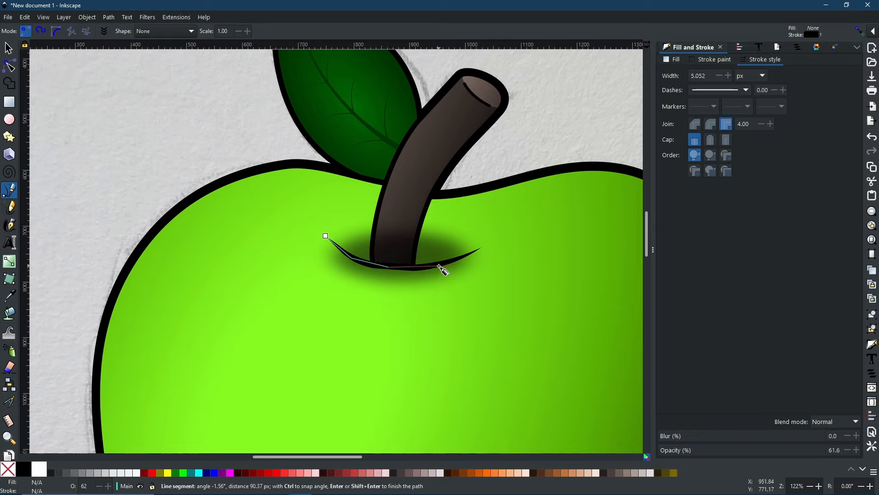
left_click(456, 261)
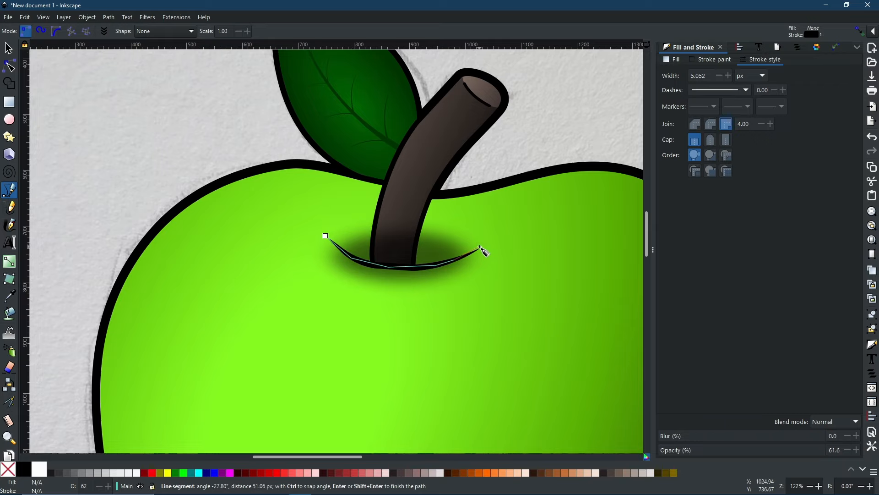
left_click(477, 252)
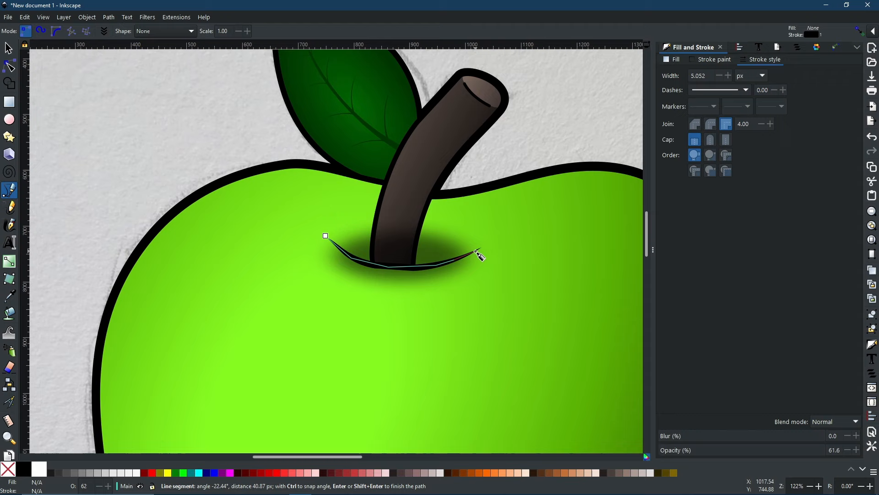
left_click(452, 215)
left_click(336, 193)
left_click(262, 237)
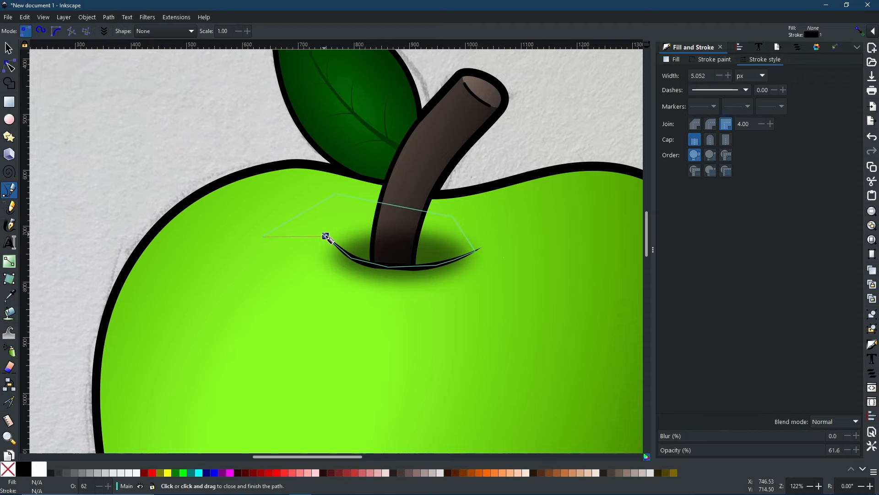
left_click(326, 236)
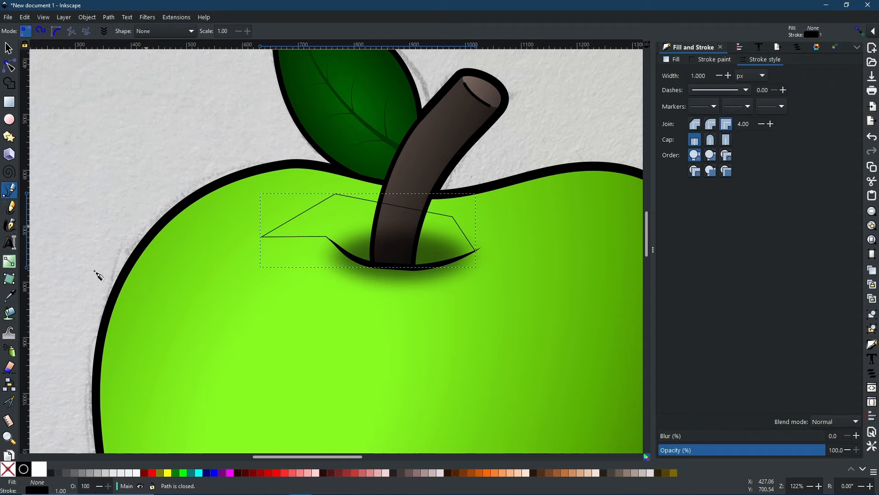
Step: Clip the blurred shadow ellipse with the drawn shape so nothing spills below the crease
left_click(8, 48)
left_click(416, 279, "shift")
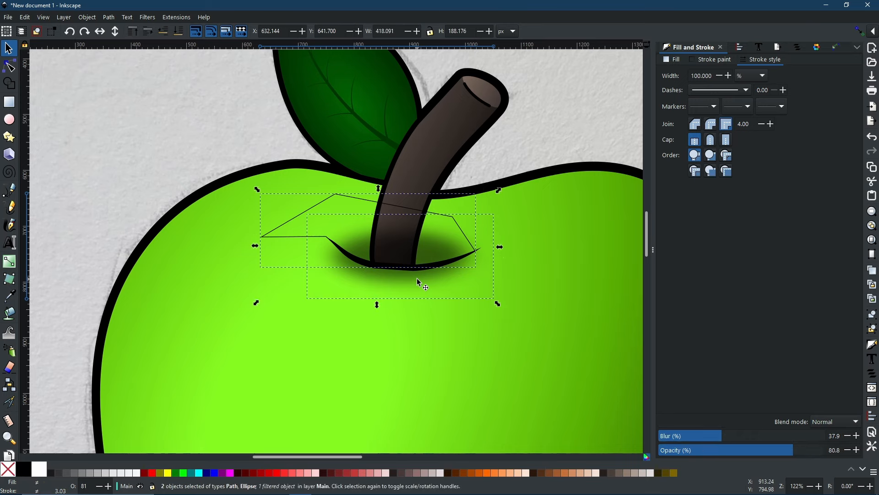
right_click(435, 244)
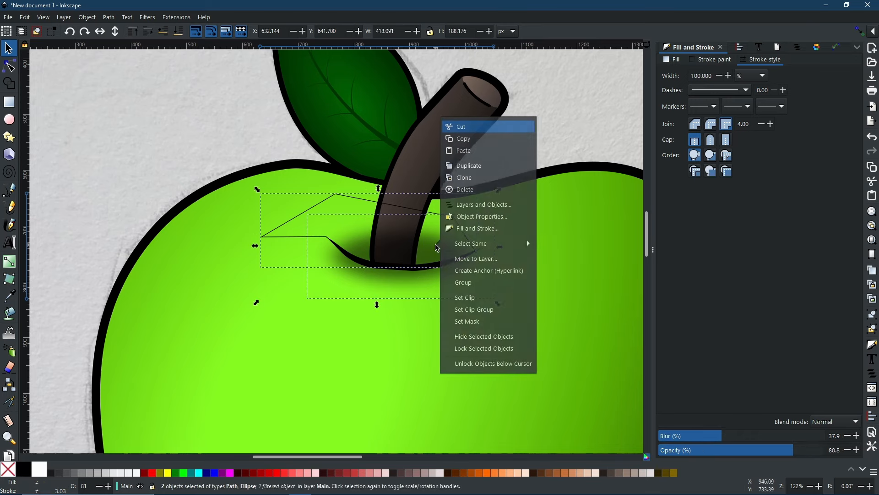
left_click(464, 298)
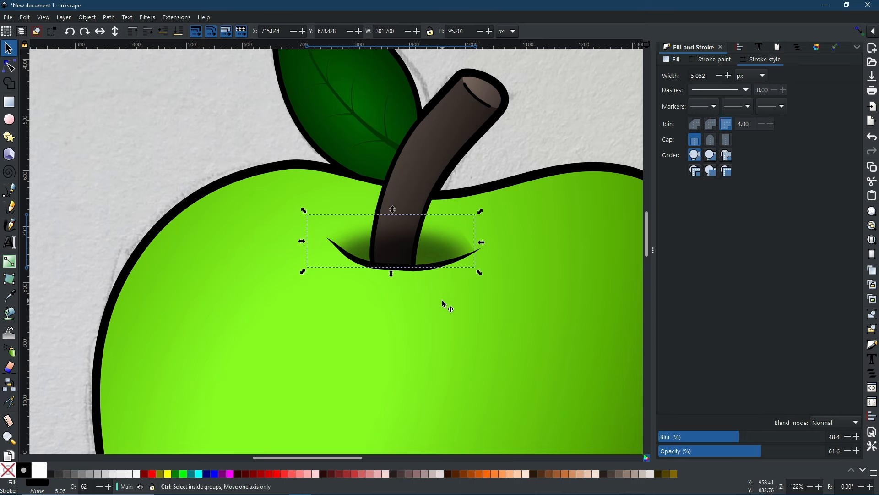
Step: Sketch a closed freehand highlight about 467 px wide on the apple's upper left, plus a small one above it
scroll(446, 304, "down", 3)
left_click_drag(433, 317, 405, 204)
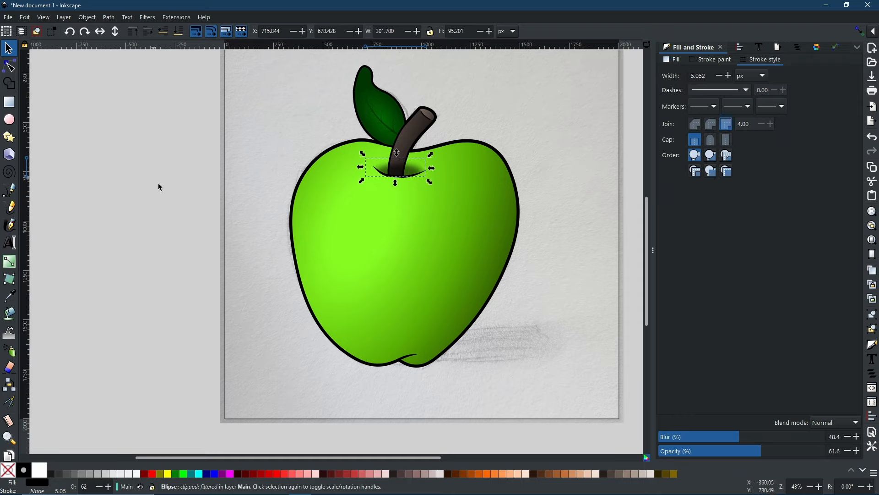
left_click(9, 208)
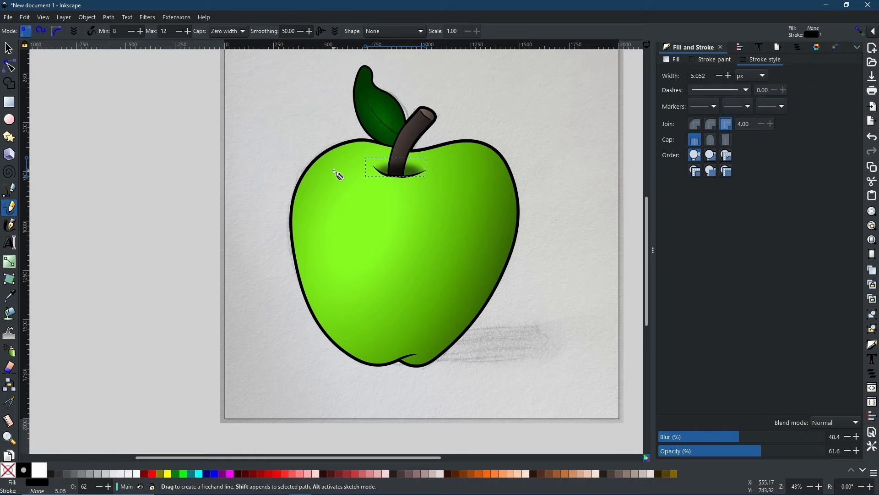
mouse_move(334, 176)
left_mouse_down()
mouse_move(379, 212)
mouse_move(339, 173)
mouse_move(328, 185)
left_mouse_up()
scroll(329, 186, "up", 2, "ctrl")
scroll(325, 185, "up", 1, "ctrl")
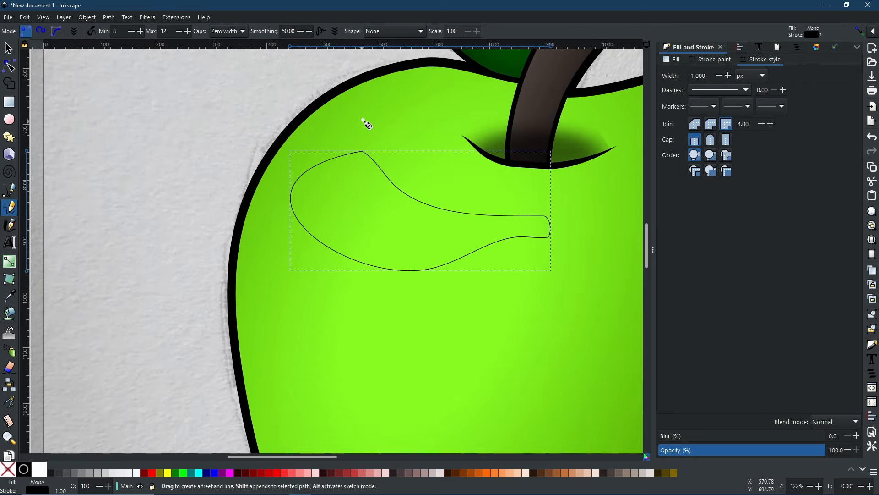
mouse_move(332, 139)
left_mouse_down()
mouse_move(374, 132)
mouse_move(386, 101)
mouse_move(360, 109)
mouse_move(334, 140)
left_mouse_up()
Step: Sketch a long, narrow closed highlight below the wide one, tapering down along the apple's left side
scroll(373, 175, "down", 8)
scroll(373, 176, "right", 4)
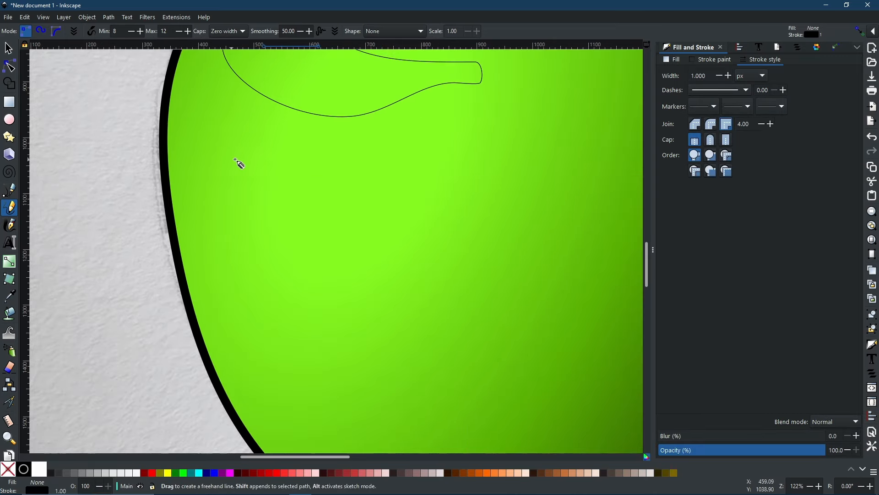
mouse_move(245, 108)
left_mouse_down()
mouse_move(236, 231)
mouse_move(281, 358)
mouse_move(335, 420)
mouse_move(309, 305)
mouse_move(311, 140)
mouse_move(273, 110)
mouse_move(245, 108)
left_mouse_up()
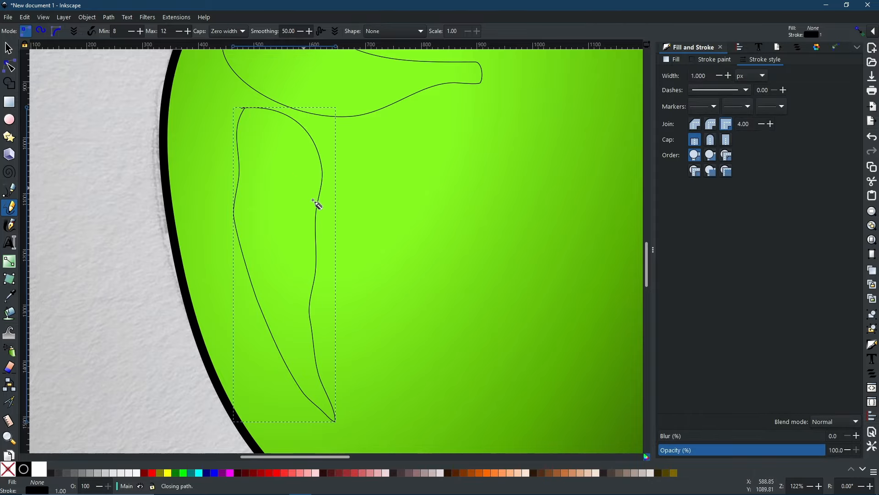
scroll(301, 229, "down", 2)
scroll(297, 249, "up", 1)
left_click_drag(294, 220, 278, 305)
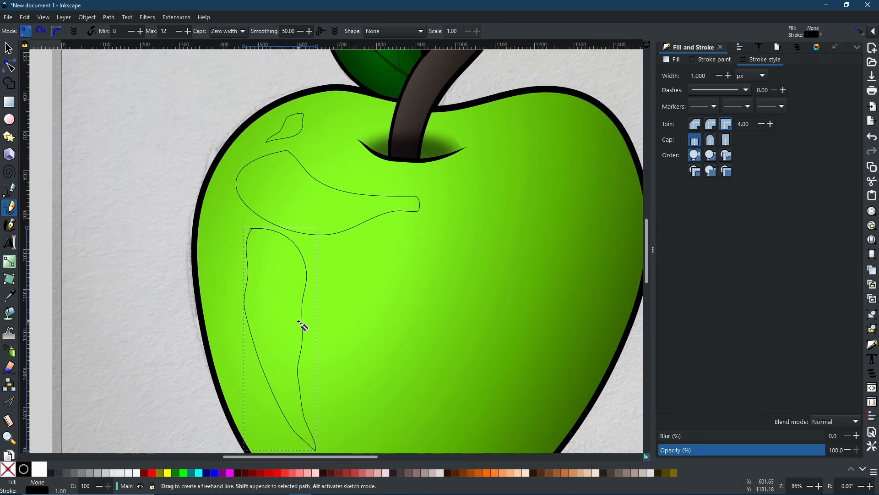
scroll(303, 326, "down", 1)
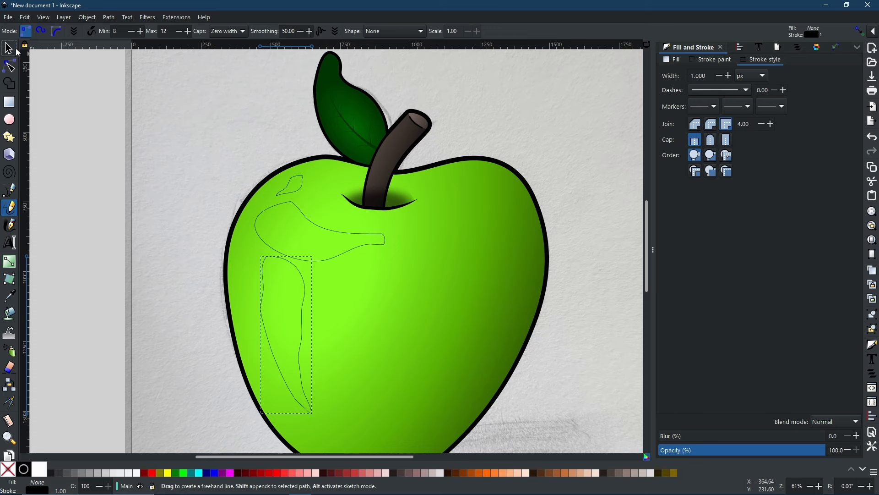
Step: Select all three highlight shapes, fill them with white and remove their stroke
left_click(16, 50)
left_click(271, 210, "shift")
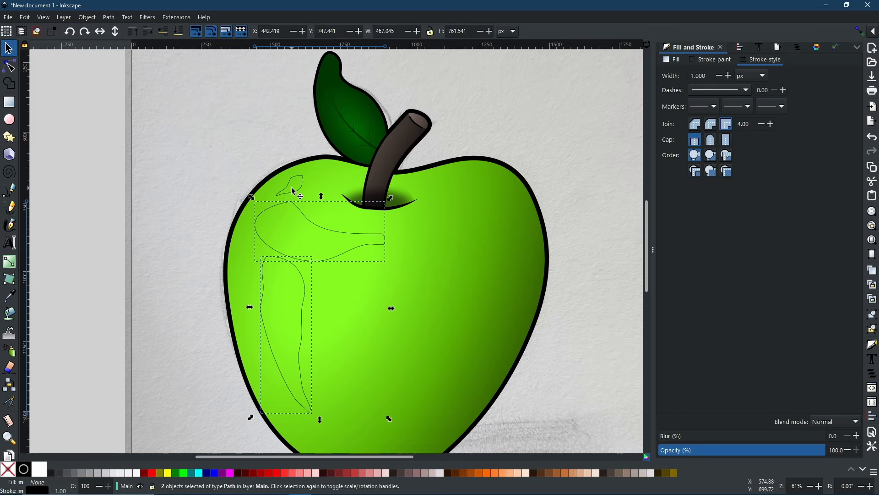
left_click(289, 188, "shift")
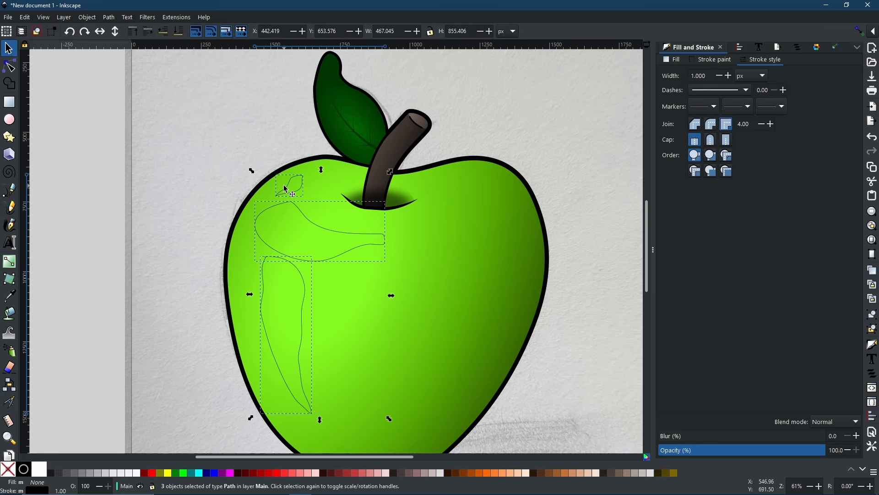
left_click(42, 470)
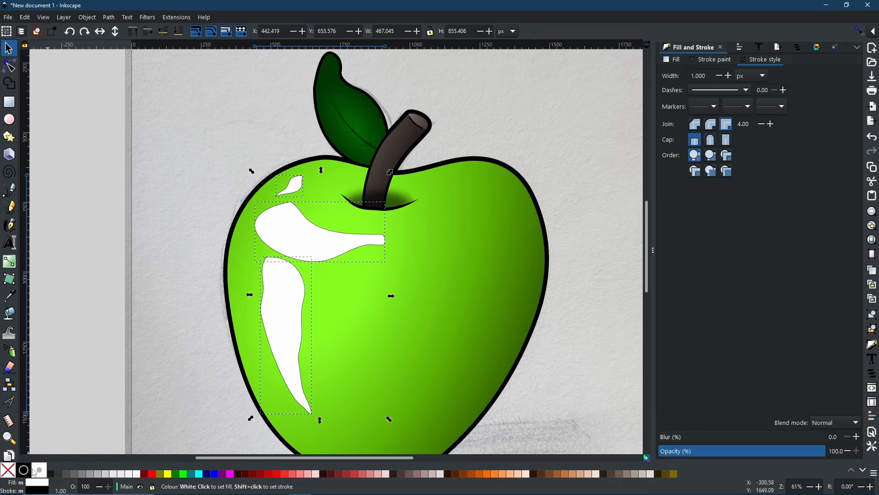
left_click(8, 469, "shift")
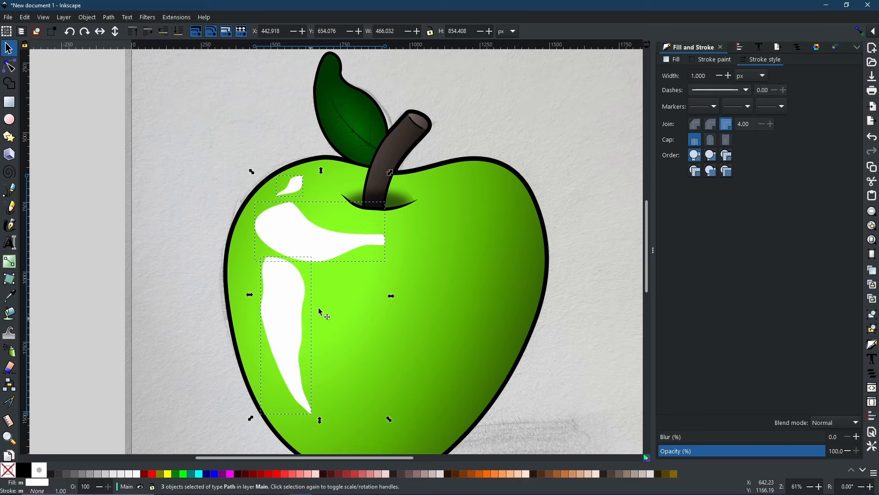
Step: Move the highlights slightly inward on the apple, soften them with 4.1% blur and 79% opacity, and deselect them
mouse_move(307, 254)
left_mouse_down()
mouse_move(304, 261)
mouse_move(324, 242)
mouse_move(321, 250)
left_mouse_up()
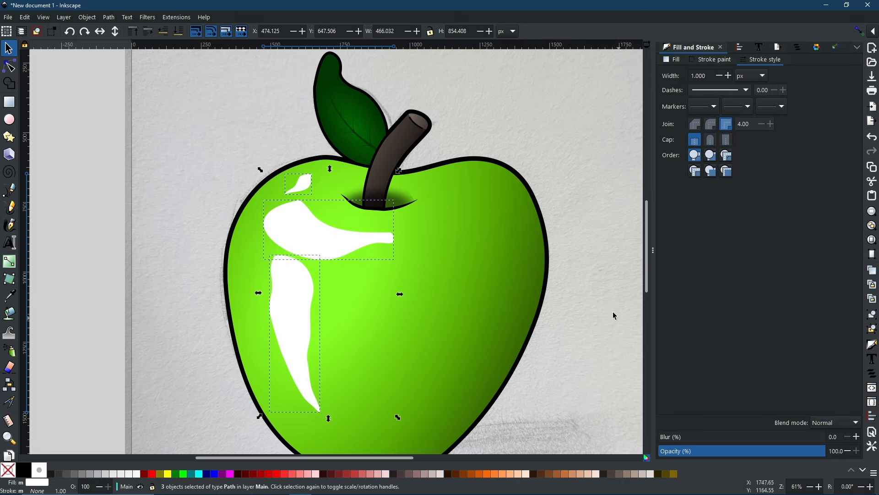
left_click_drag(674, 441, 706, 445)
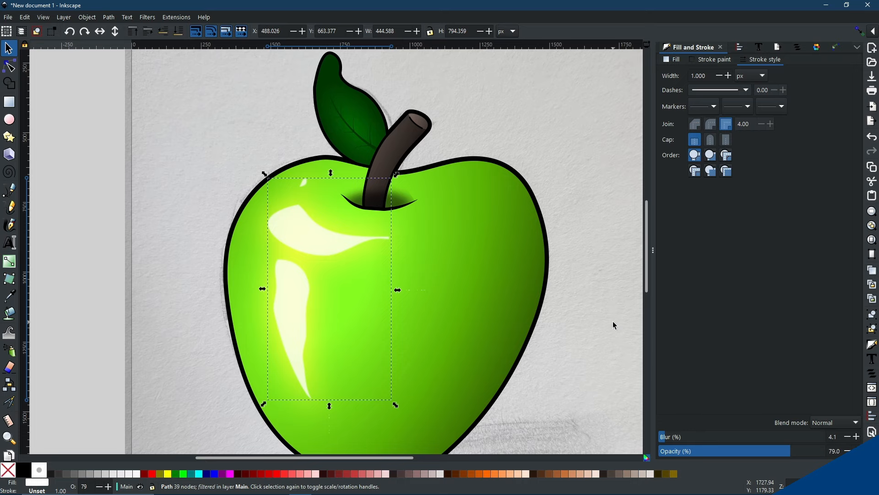
left_click(613, 321)
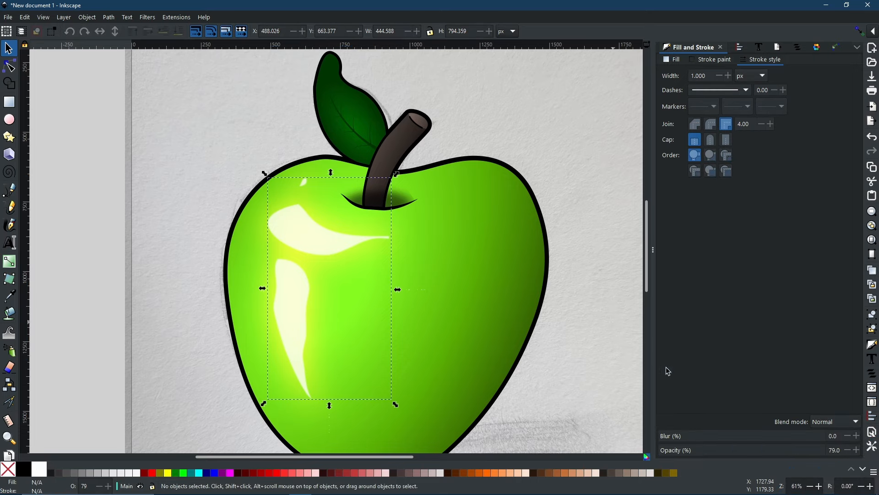
scroll(575, 291, "down", 1)
scroll(575, 290, "down", 2)
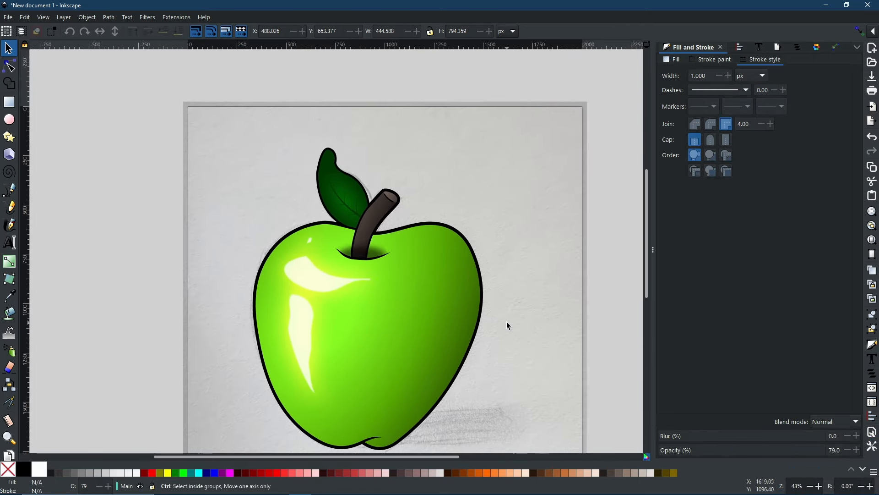
Step: Draw an ellipse about 1409 px wide and 329 px high across the apple's base and fill it with black
left_click_drag(539, 352, 512, 320)
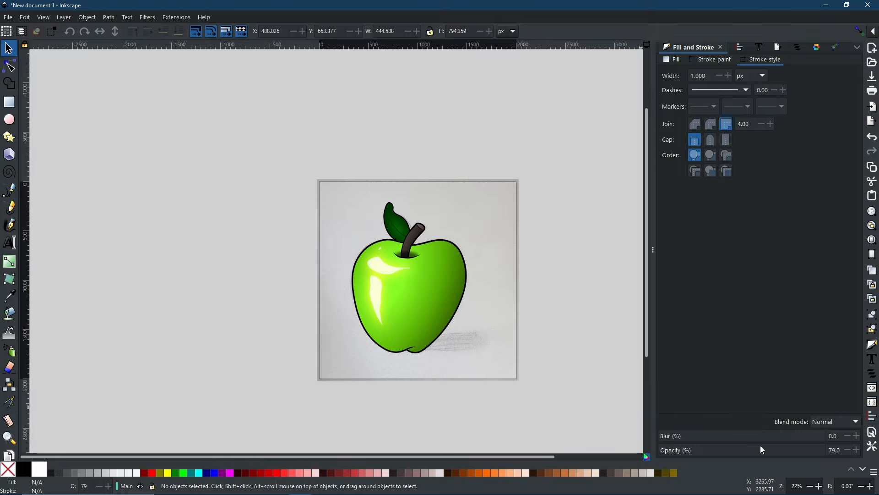
scroll(387, 356, "up", 3)
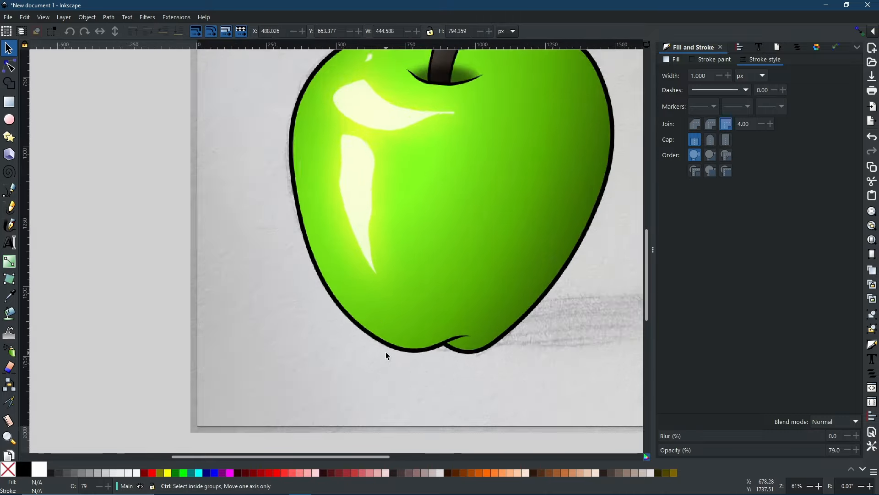
scroll(386, 356, "down", 2)
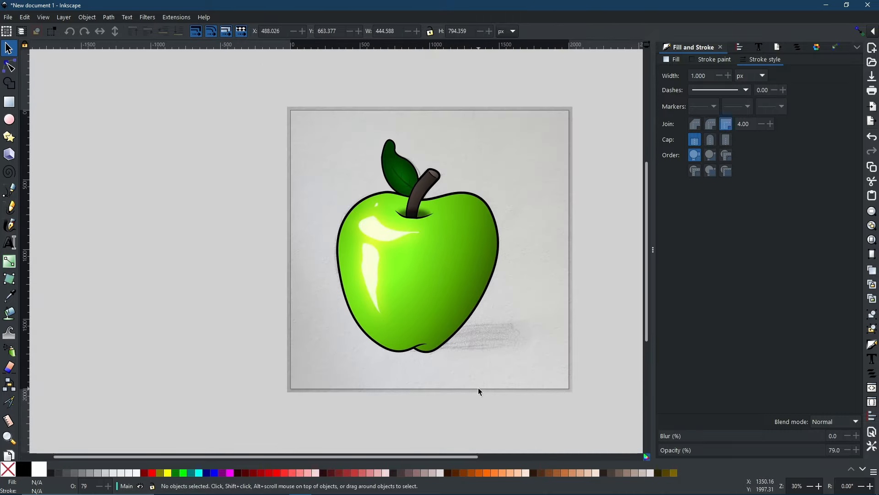
left_click(9, 119)
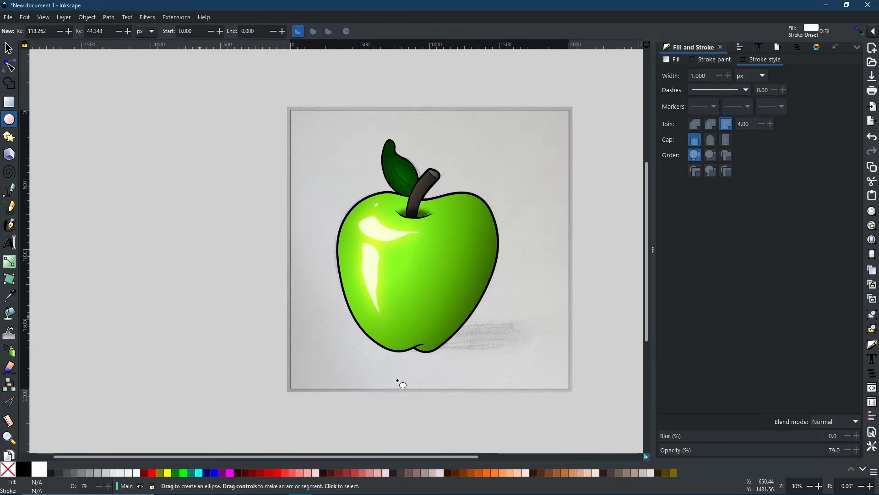
left_click_drag(367, 308, 562, 355)
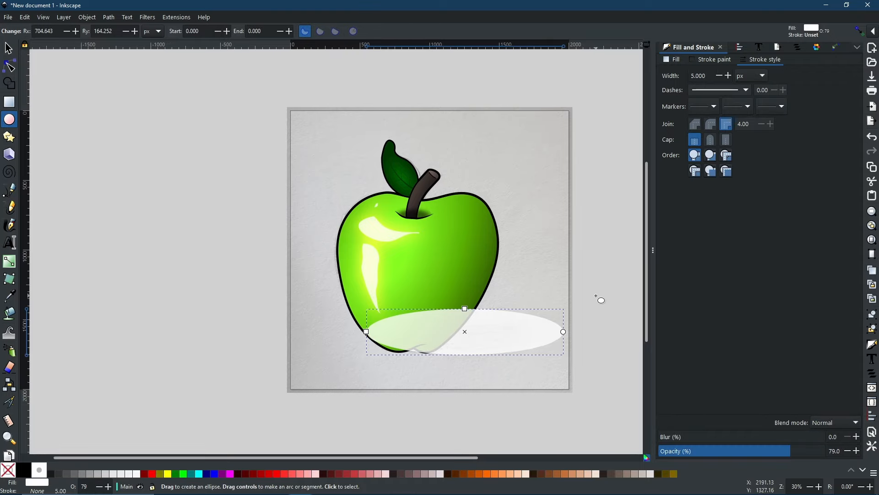
left_click(23, 469)
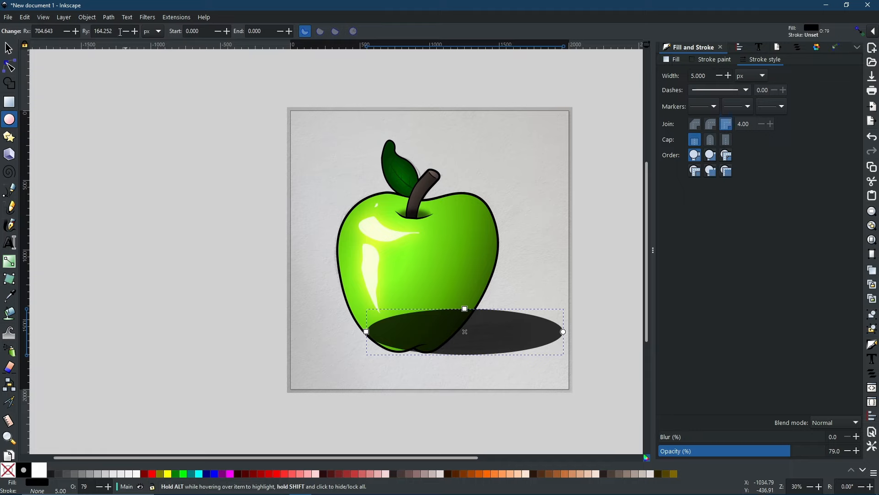
Step: Send the black ellipse behind the apple and soften it into a ground shadow with 35.4% blur
left_click(10, 47)
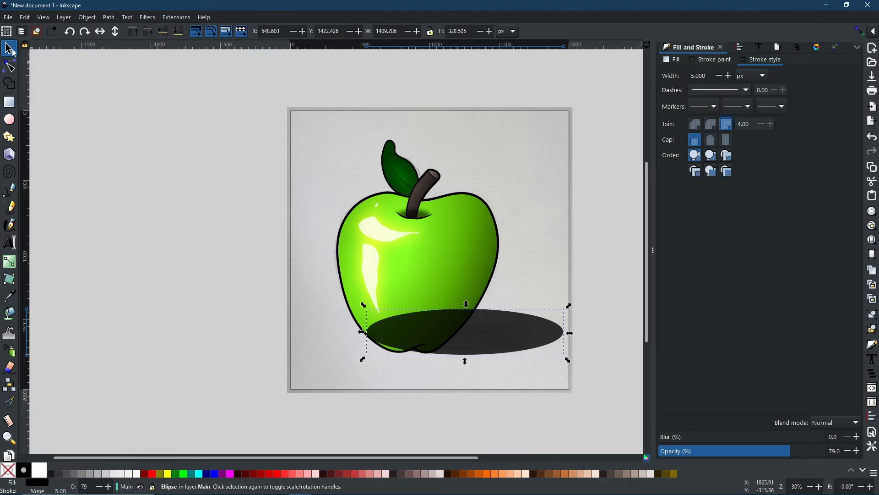
left_click(183, 35)
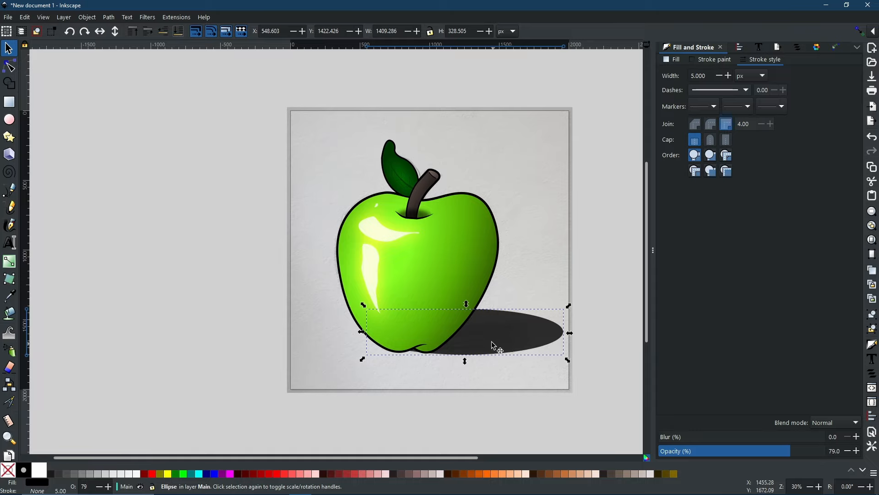
left_click_drag(683, 437, 718, 447)
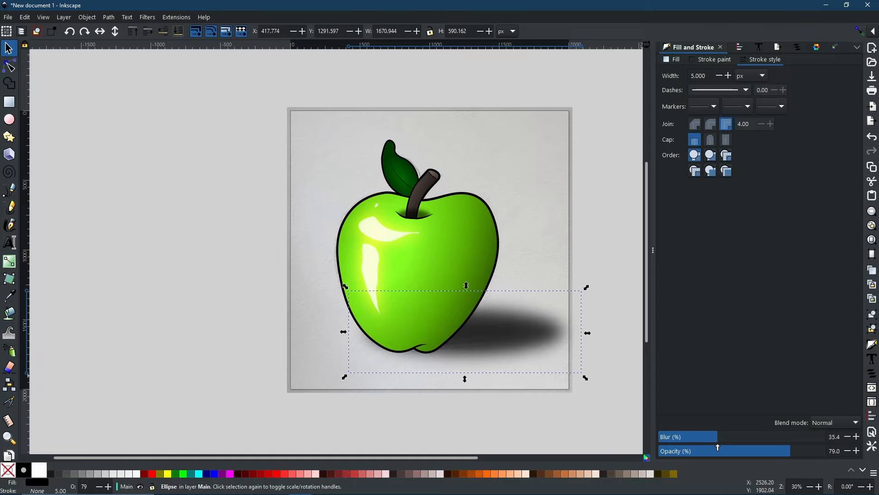
left_click(486, 336)
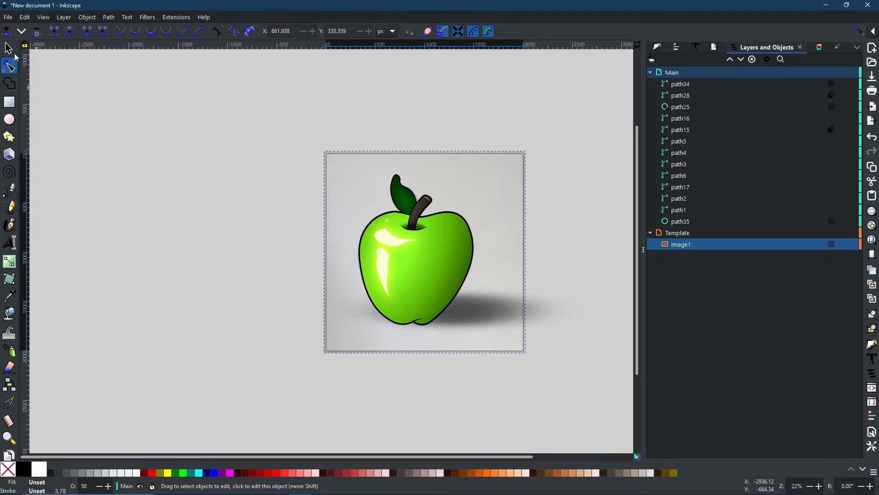
Step: Move the pencil sketch image off the page to the left of the artwork, at about X -2248 px
key("s")
left_click_drag(479, 171, 252, 165)
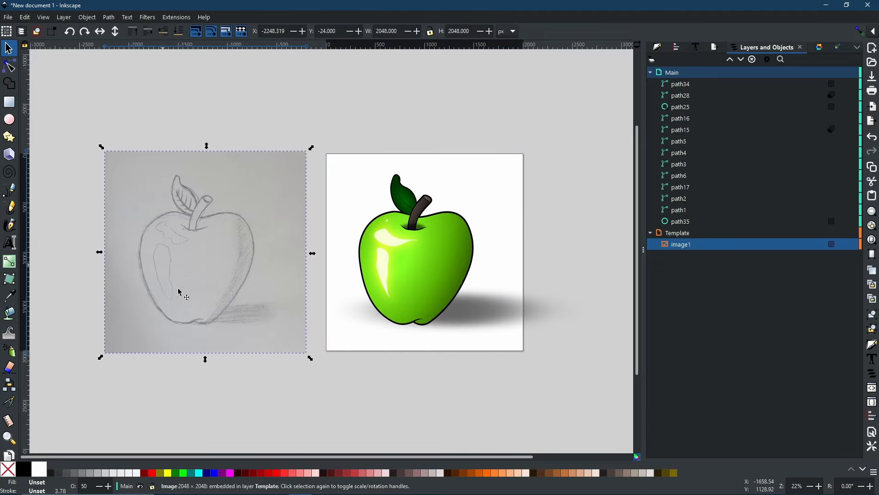